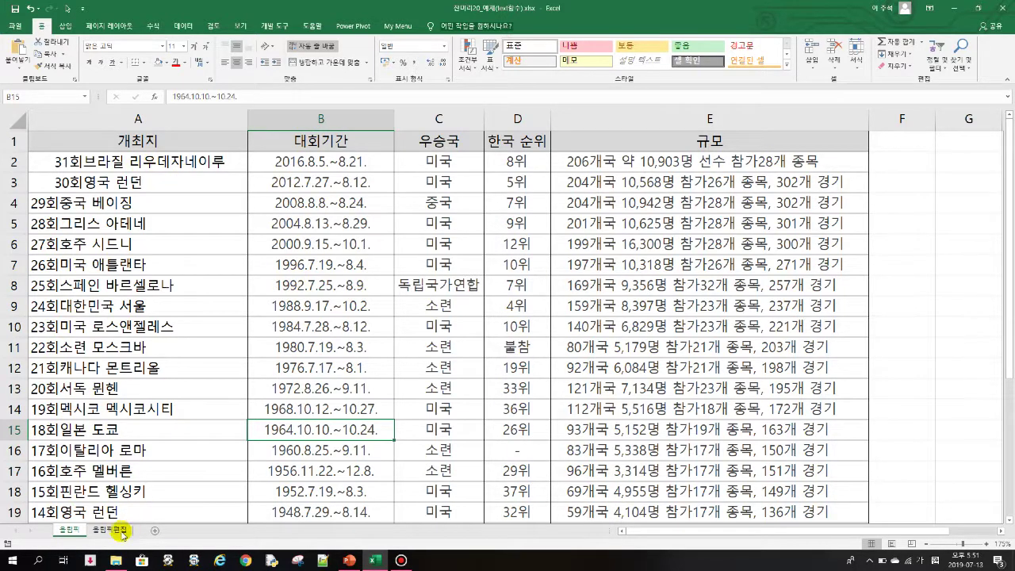
# Step: Examine the 올림픽편집 sheet to see how the 개최지 text is split into the 회차, 나라 and 도시 columns
pyautogui.click(119, 529)
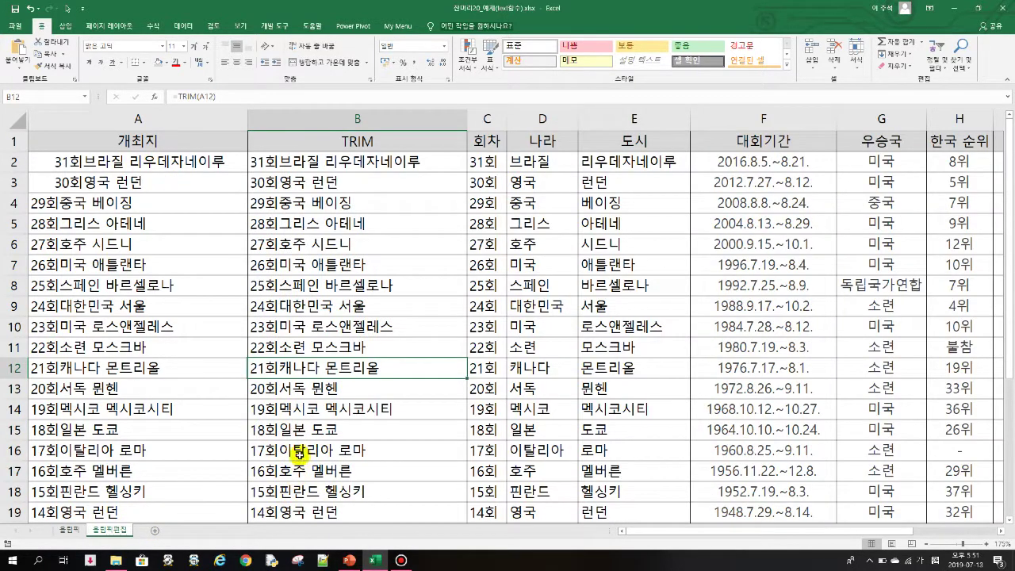
pyautogui.click(485, 143)
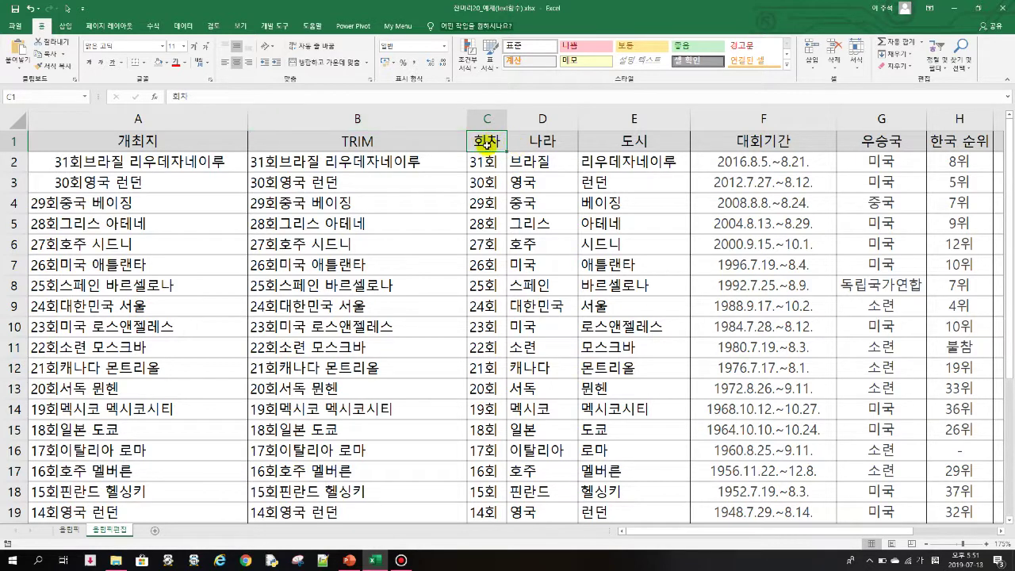
pyautogui.click(541, 139)
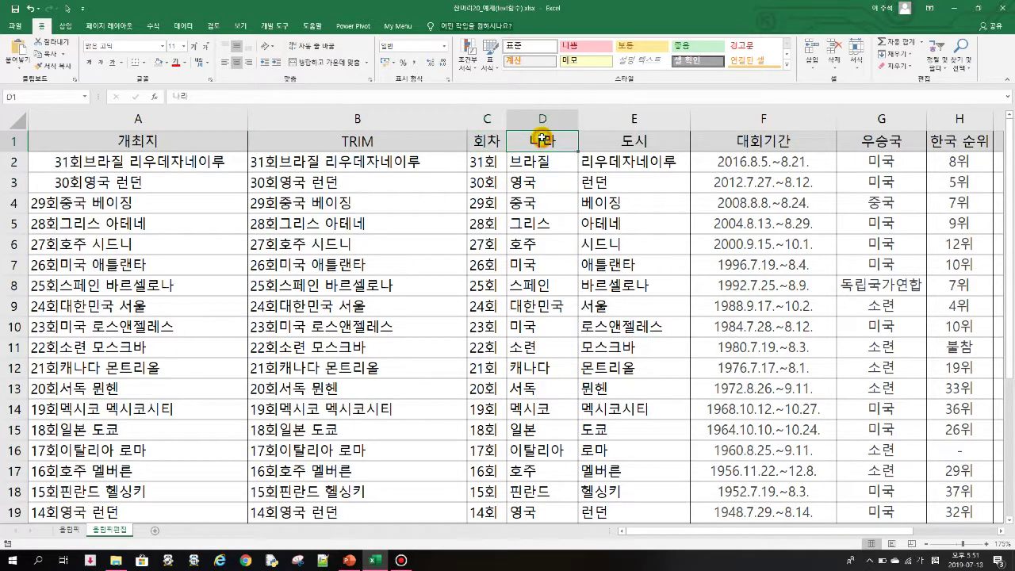
pyautogui.click(623, 141)
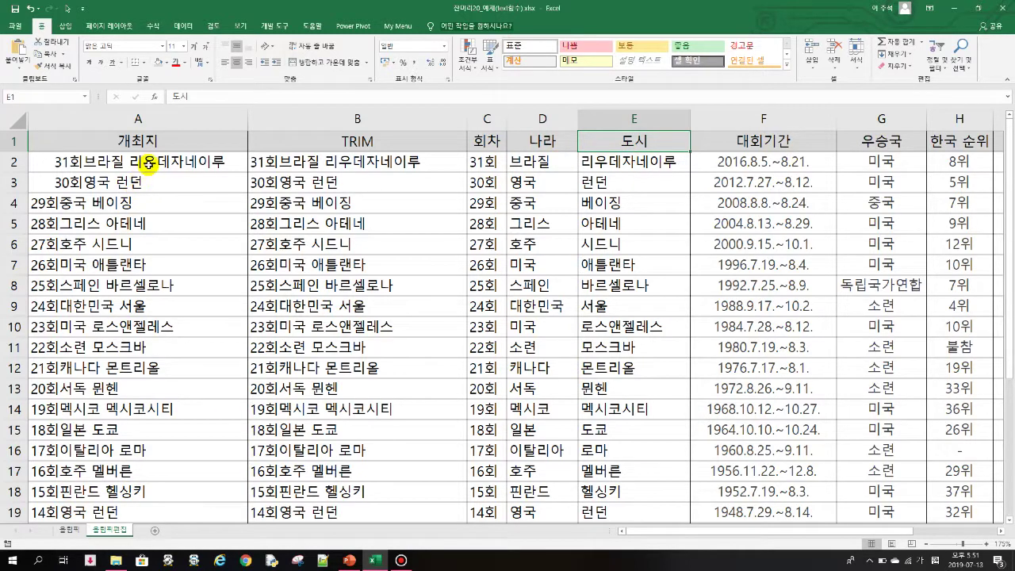
pyautogui.click(148, 163)
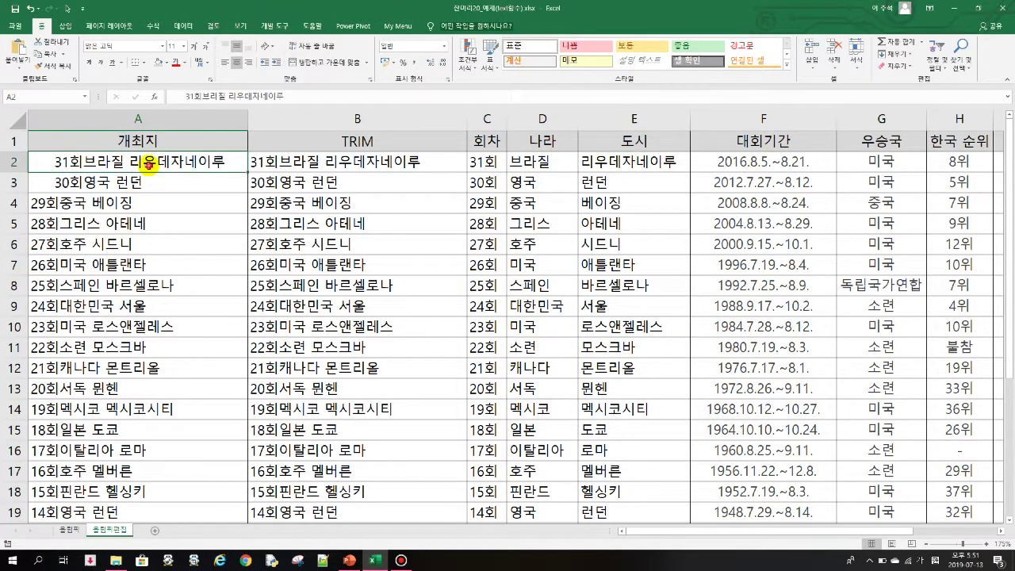
pyautogui.click(476, 161)
pyautogui.click(527, 164)
pyautogui.click(591, 158)
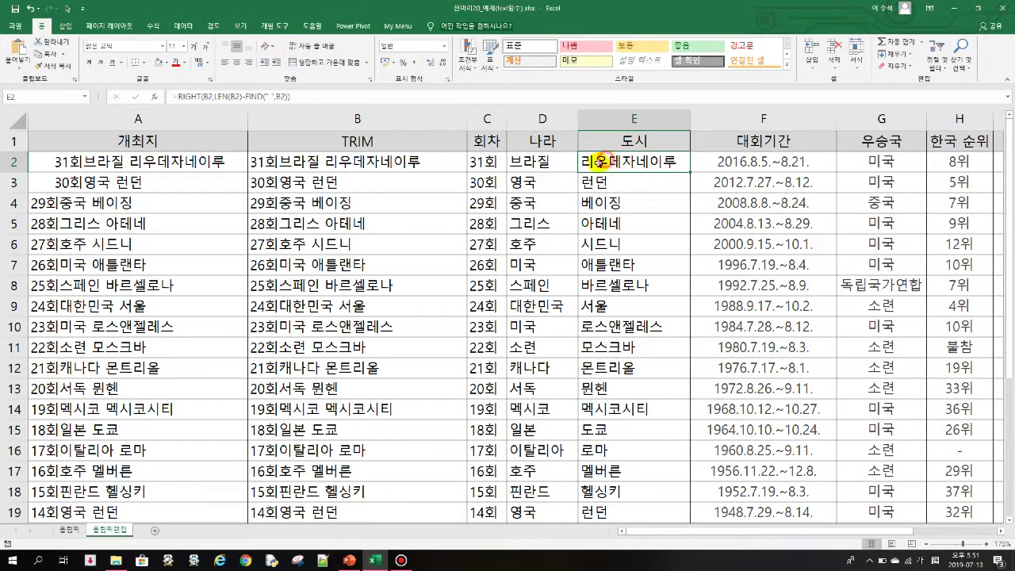
# Step: Insert three blank columns before the 대회기간 column on the 올림픽 sheet
pyautogui.click(75, 529)
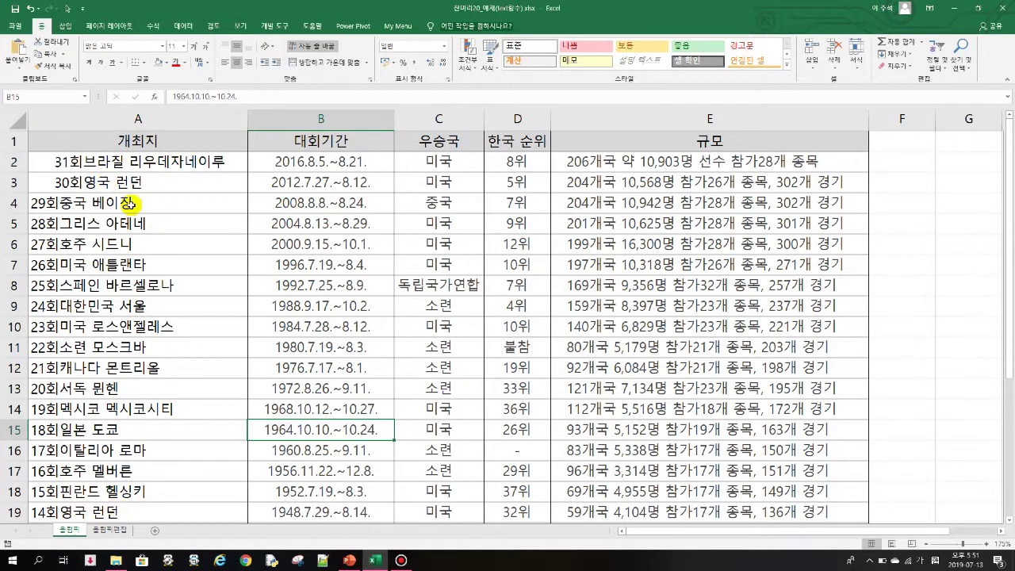
pyautogui.click(318, 116)
pyautogui.moveTo(317, 115); pyautogui.dragTo(535, 106)
pyautogui.rightClick(458, 117)
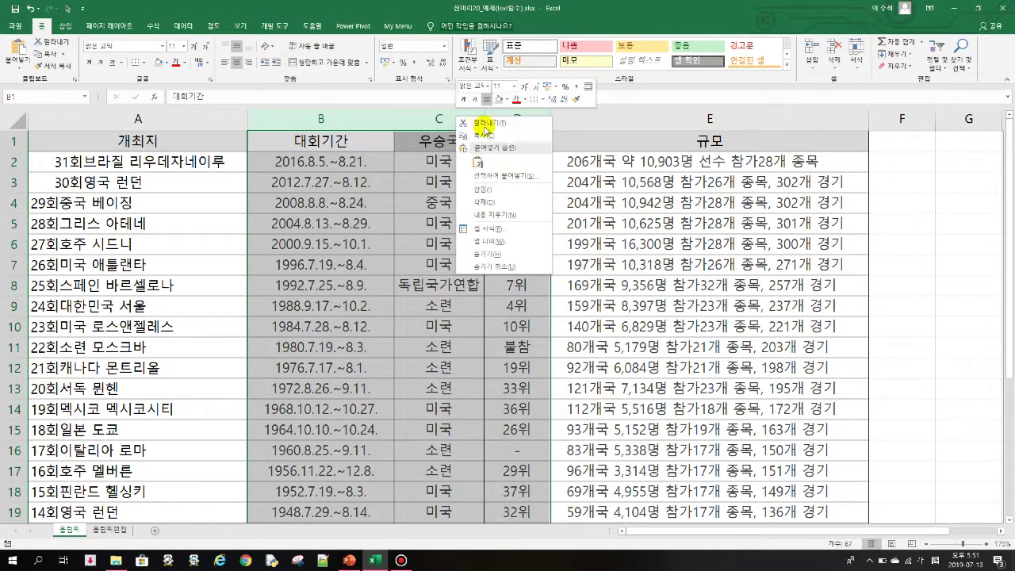
pyautogui.click(484, 189)
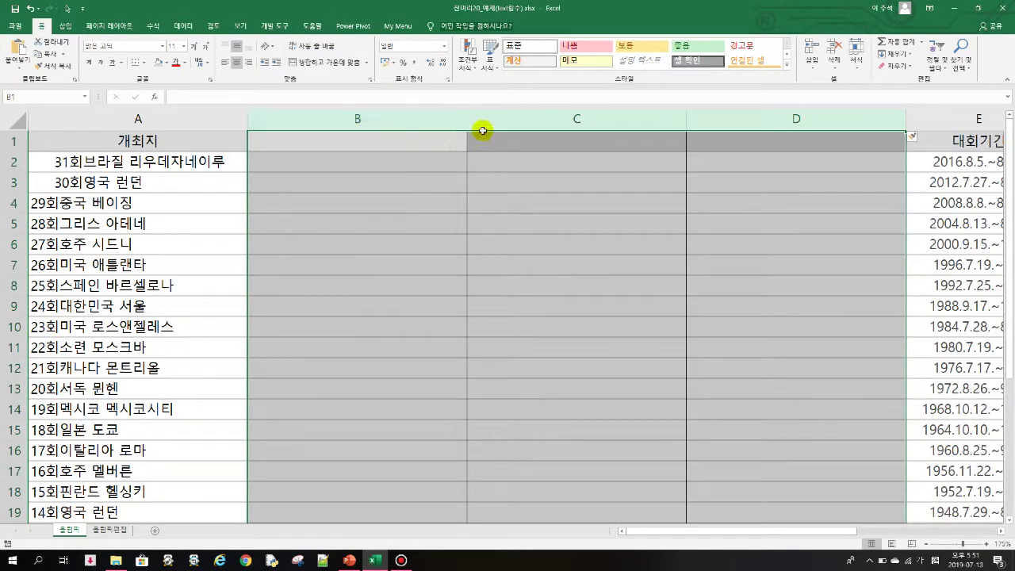
# Step: Enter the header Trim in cell B1 of the first blank column
pyautogui.click(373, 141)
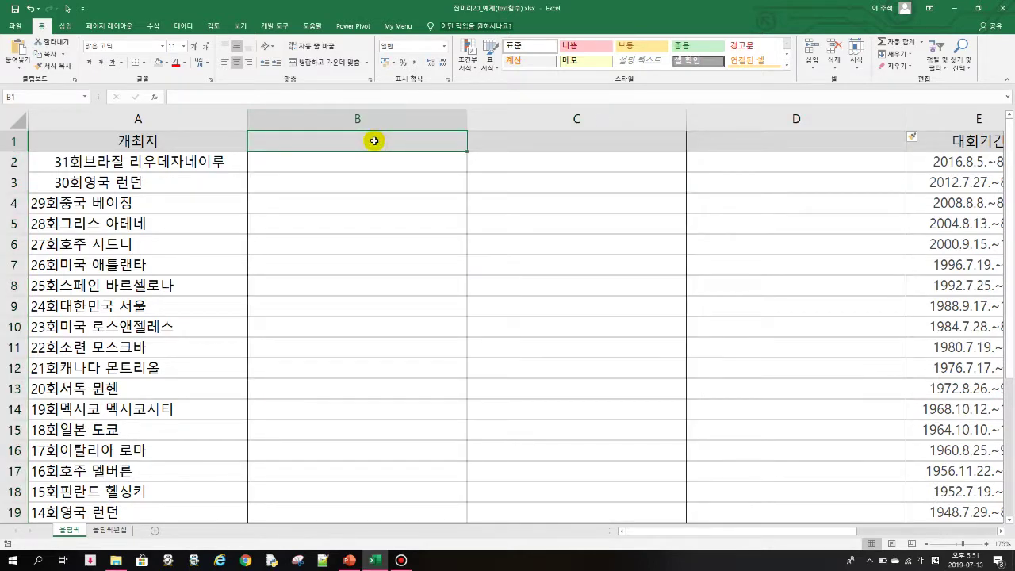
pyautogui.doubleClick(373, 141)
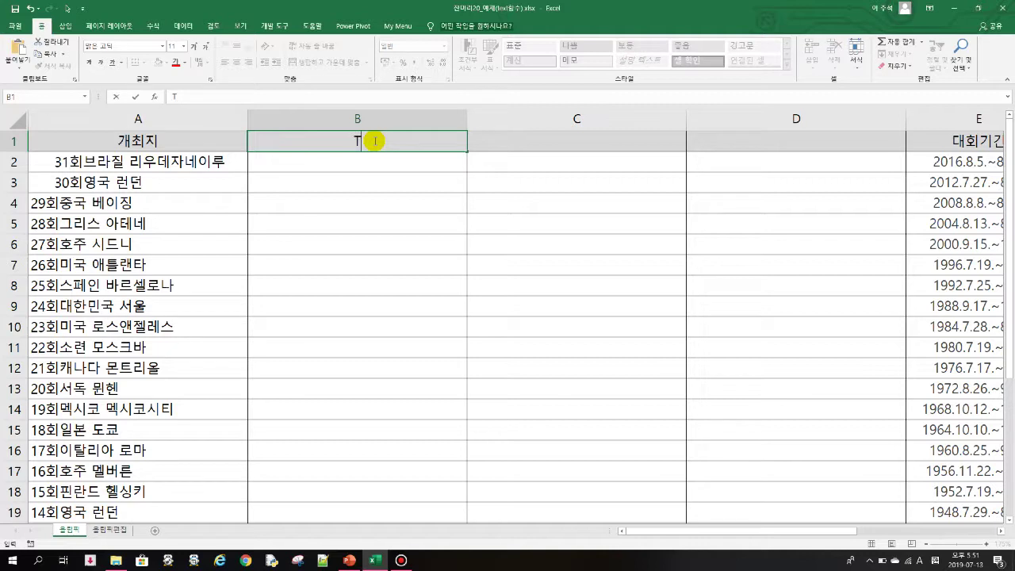
pyautogui.press('Tab')
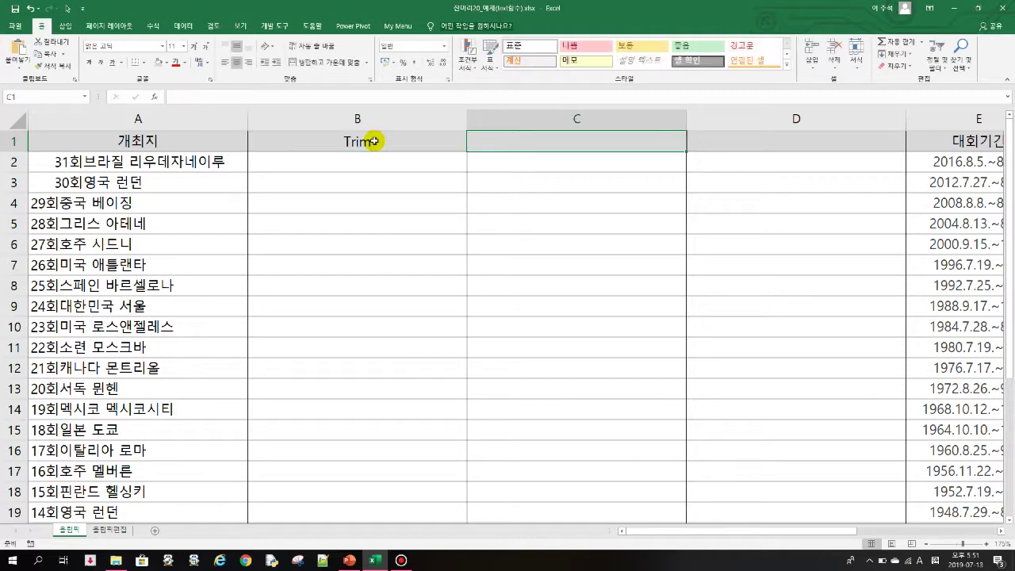
# Step: Insert one more blank column at column D
pyautogui.click(755, 118)
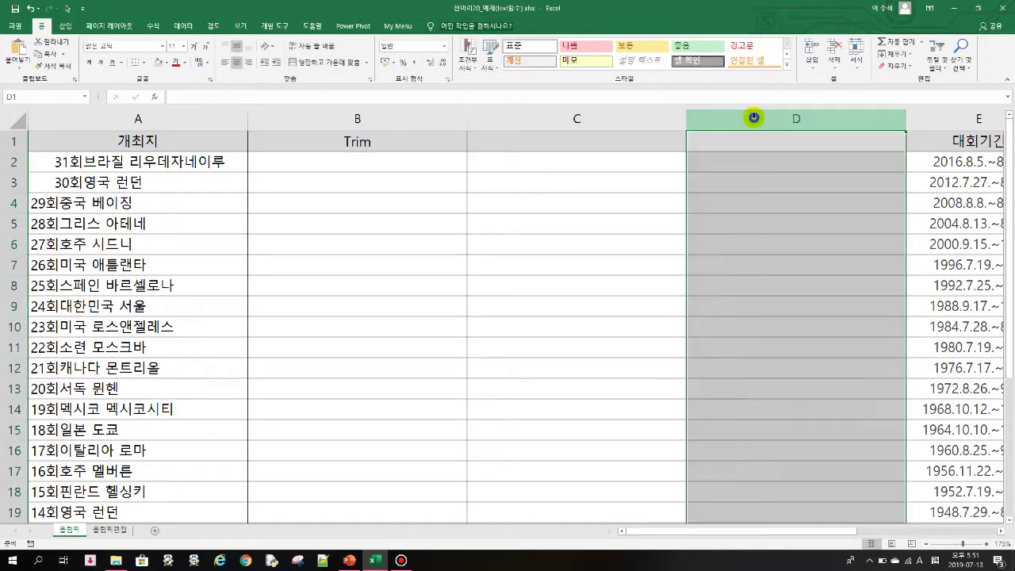
pyautogui.rightClick(754, 118)
pyautogui.click(809, 190)
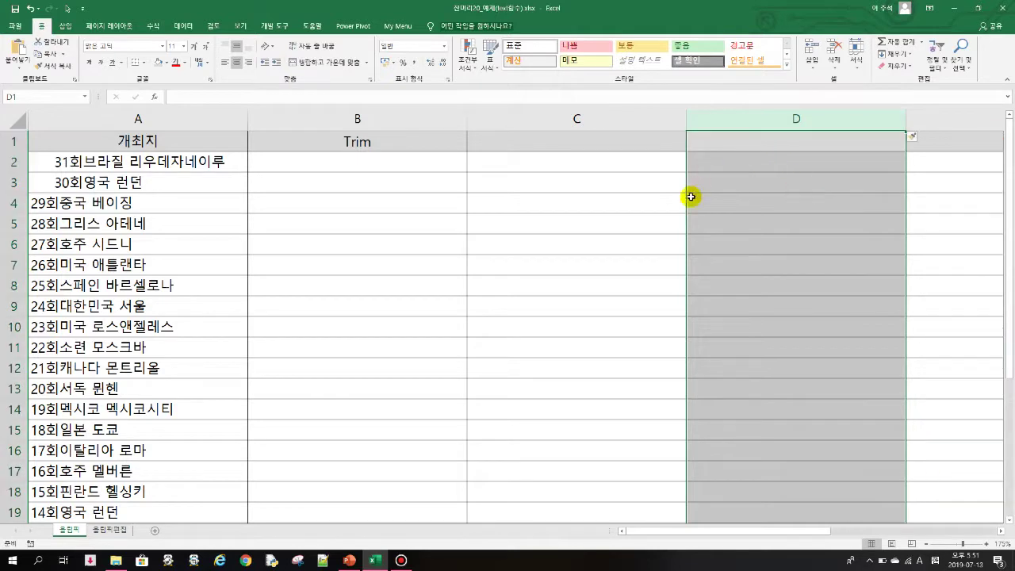
# Step: Enter the headers 회차, 국가 and 도시 in cells C1, D1 and E1
pyautogui.click(557, 134)
pyautogui.write('g')
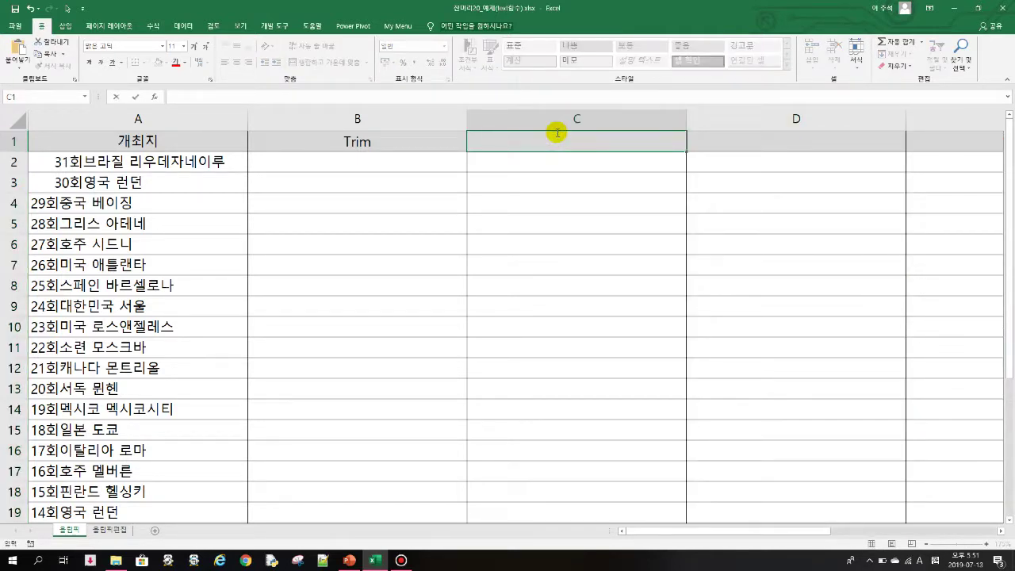
pyautogui.write('회차')
pyautogui.press('Tab')
pyautogui.write('국가')
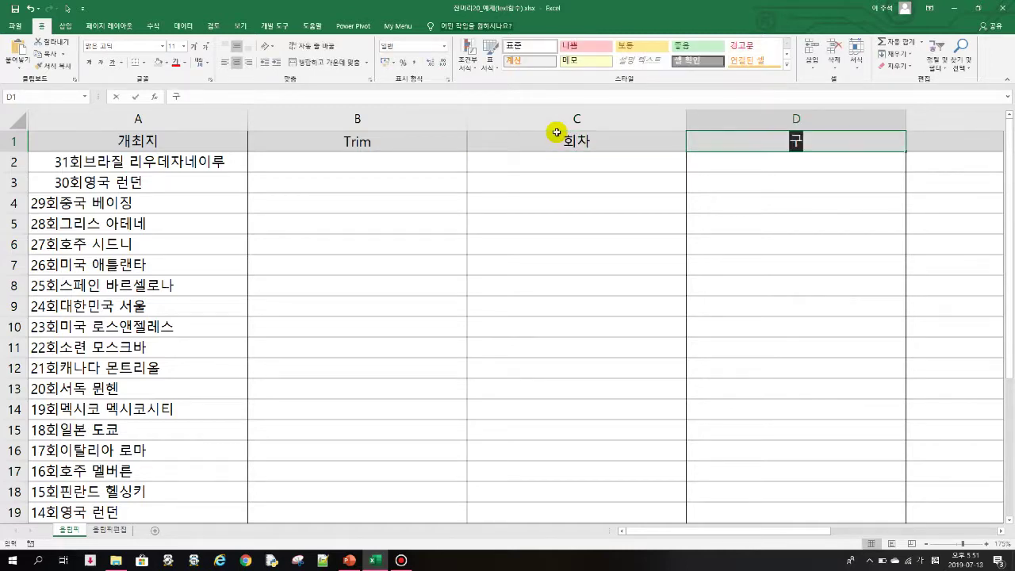
pyautogui.press('Tab')
pyautogui.write('도시')
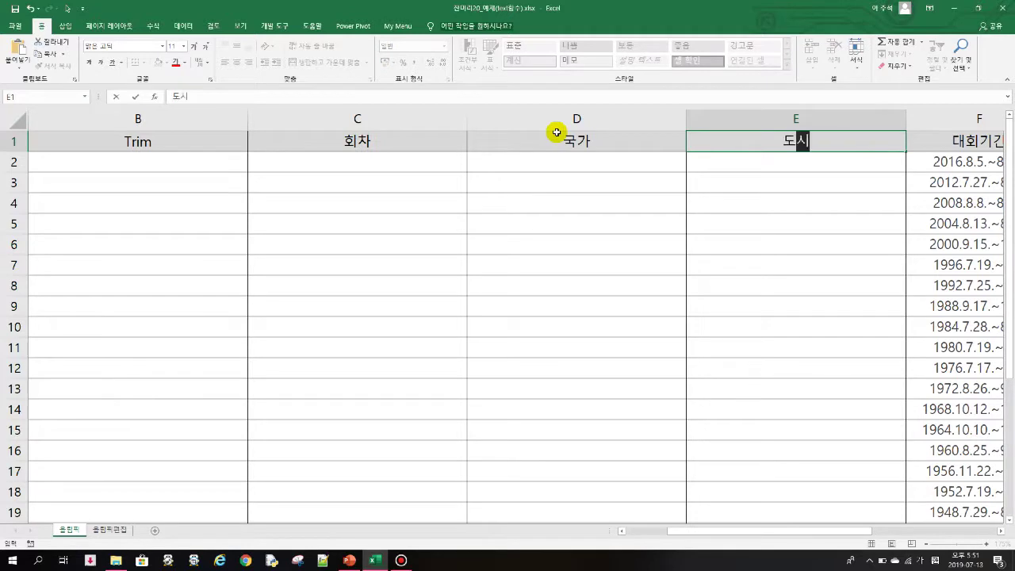
# Step: Narrow the 회차, 국가 and 도시 columns together to the same smaller width
pyautogui.moveTo(516, 119); pyautogui.dragTo(778, 120)
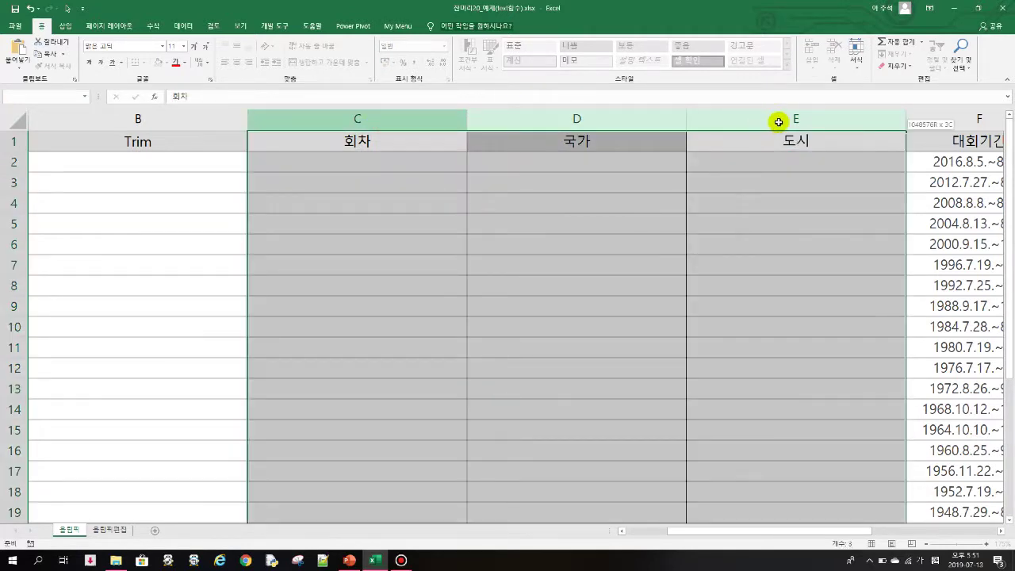
pyautogui.moveTo(687, 120); pyautogui.dragTo(556, 115)
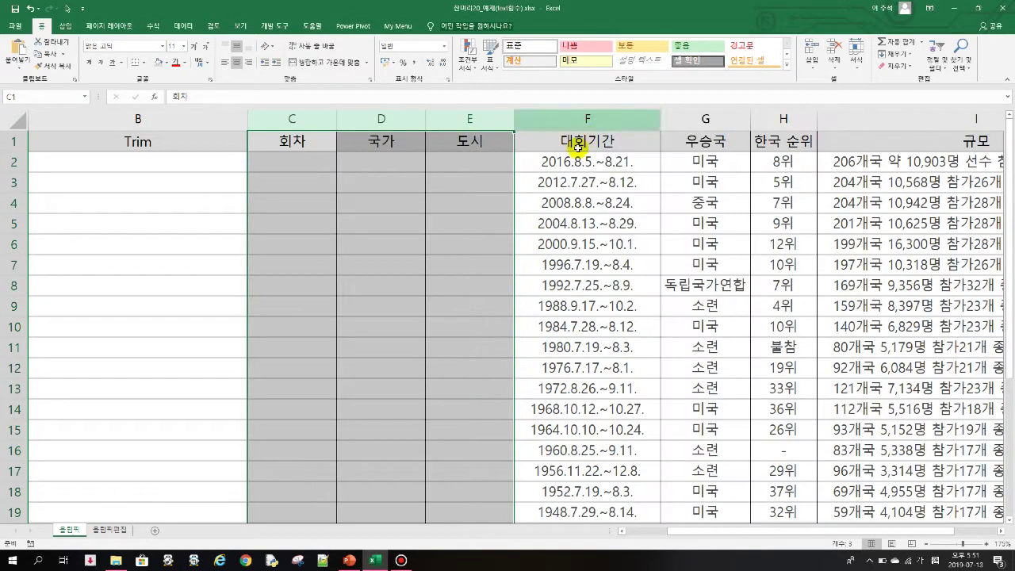
pyautogui.click(634, 536)
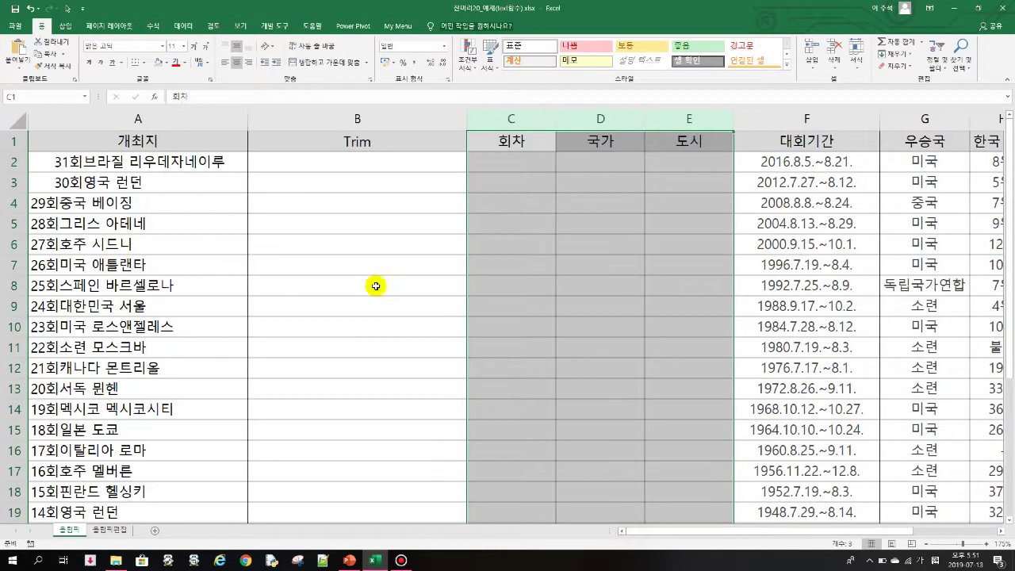
# Step: Enter the formula =TRIM(A2) in cell B2, accepting the suggested formula correction
pyautogui.click(399, 164)
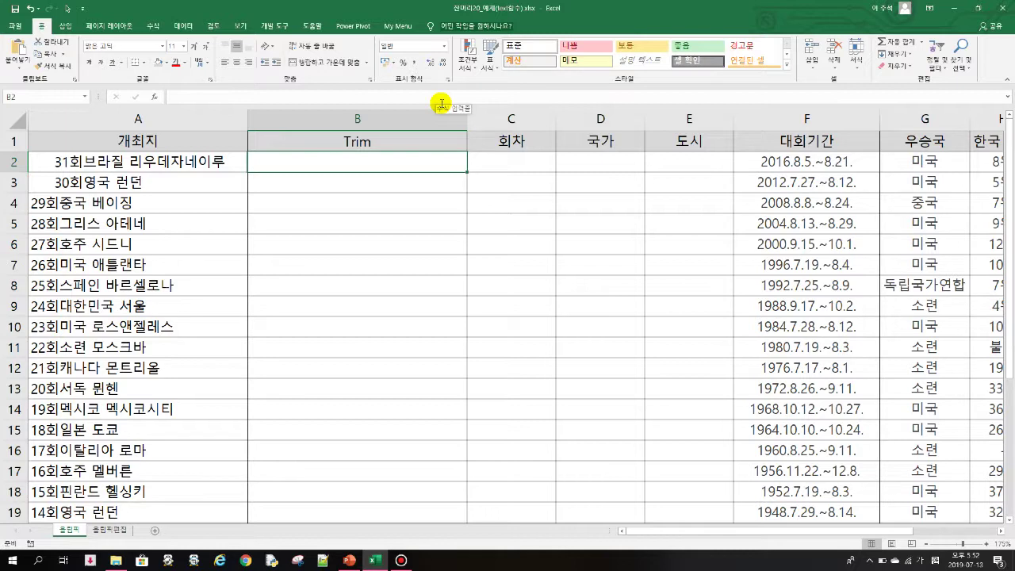
pyautogui.write('=ㅅㄱ')
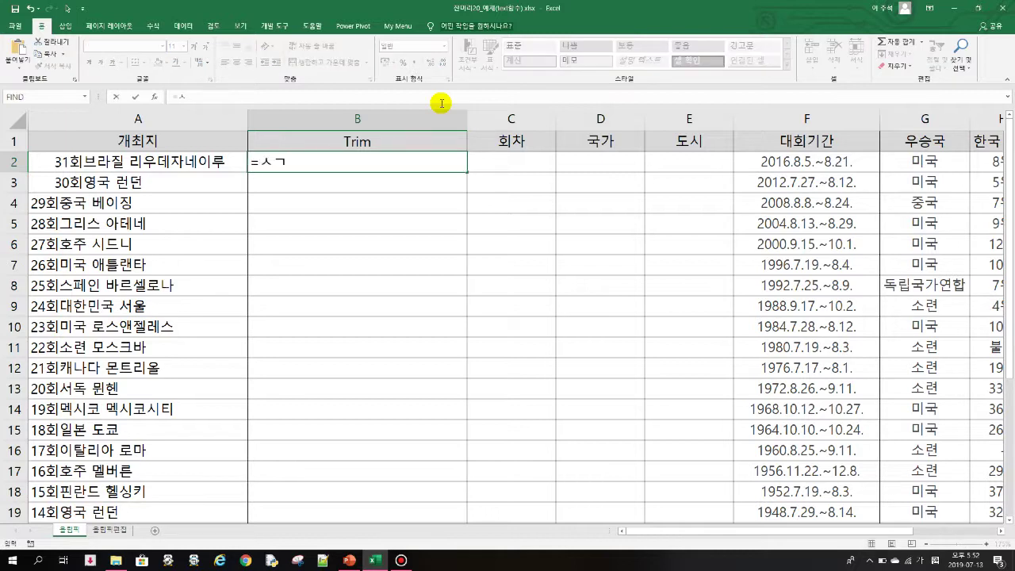
pyautogui.press('BackSpace')
pyautogui.write('trim (')
pyautogui.click(151, 165)
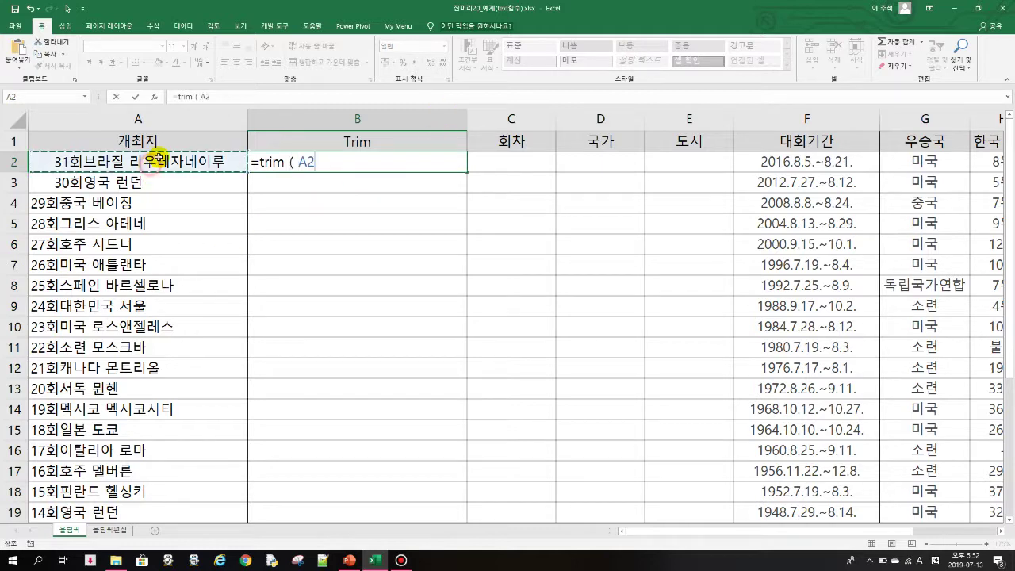
pyautogui.write(')')
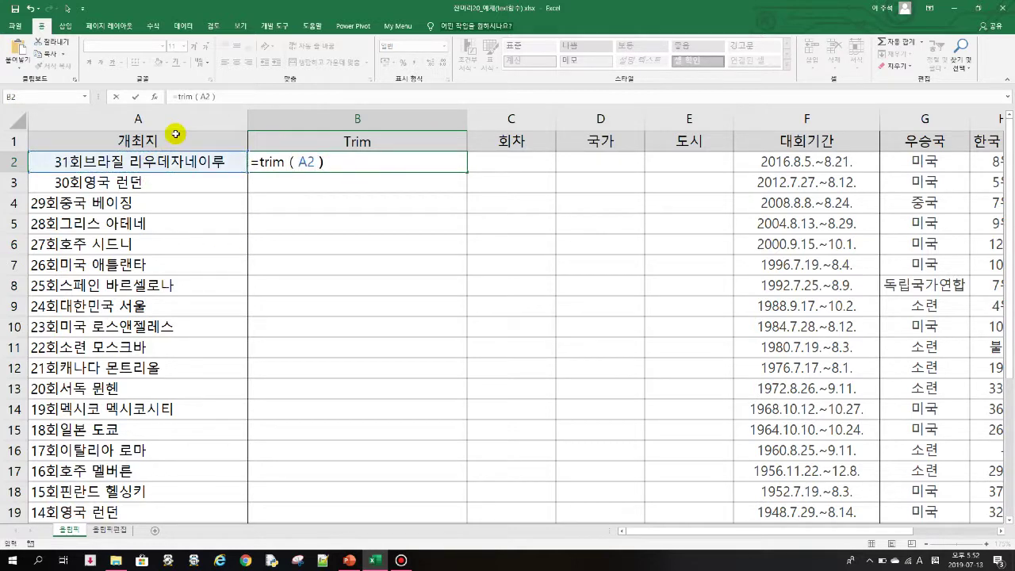
pyautogui.press('Return')
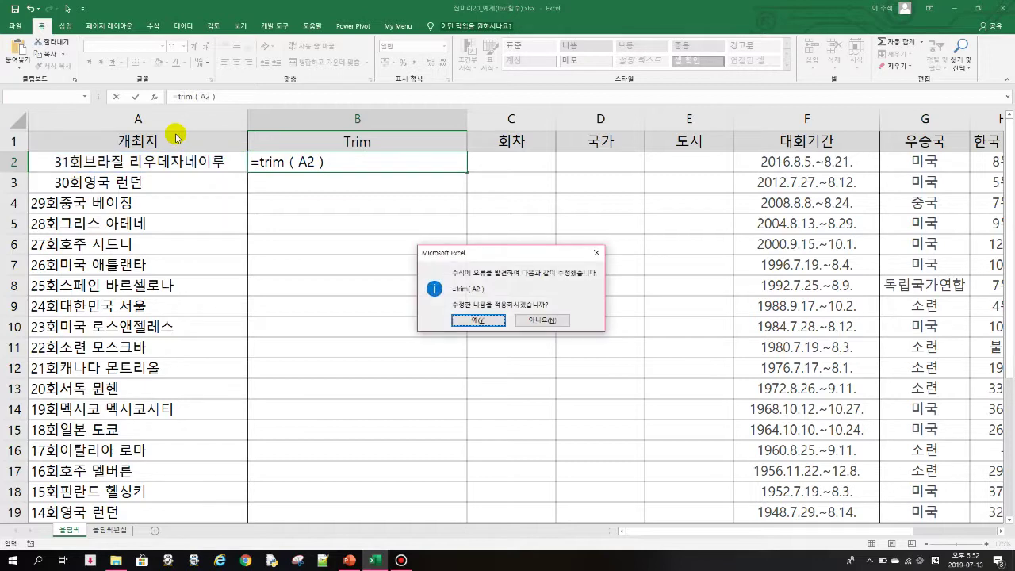
pyautogui.press('Return')
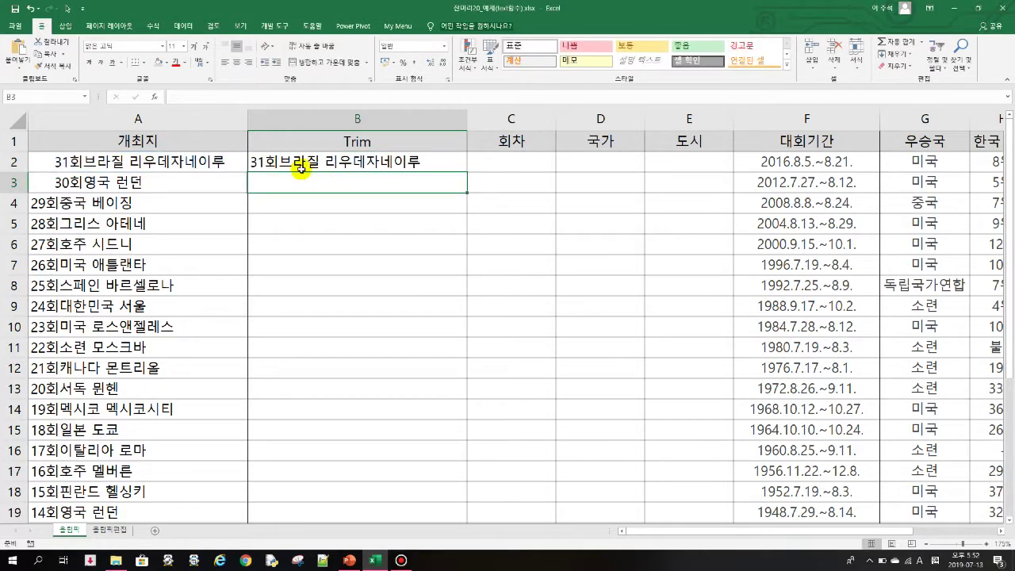
# Step: Fill the TRIM formula from B2 down the Trim column and compare the original text in A2 with B2
pyautogui.click(372, 156)
pyautogui.doubleClick(469, 170)
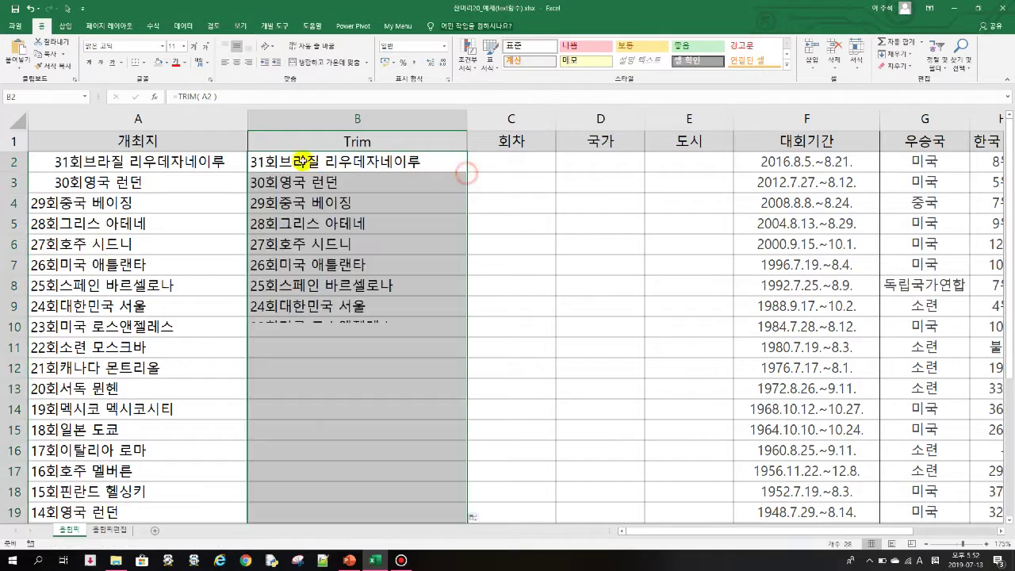
pyautogui.click(298, 161)
pyautogui.click(77, 163)
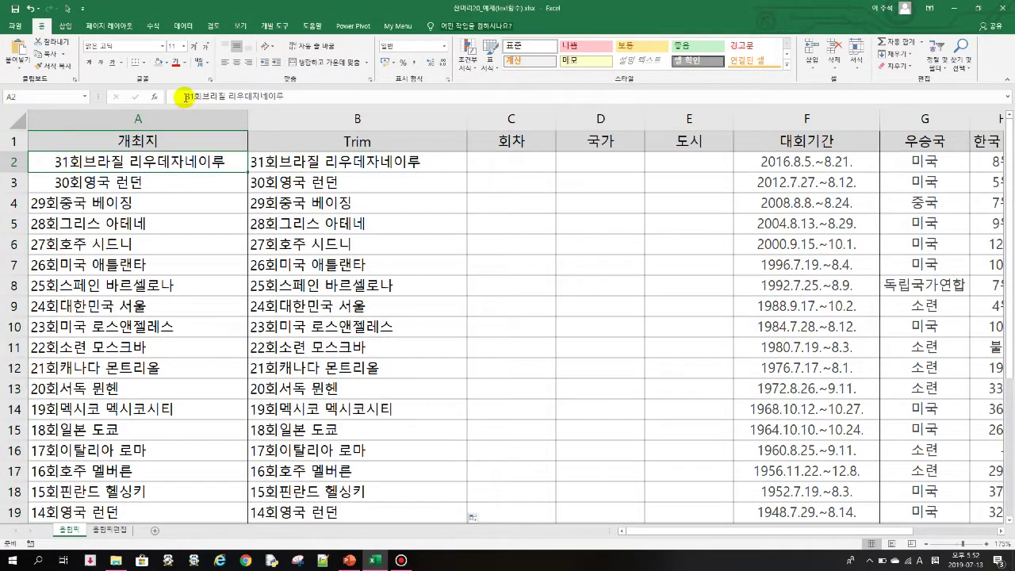
pyautogui.click(321, 165)
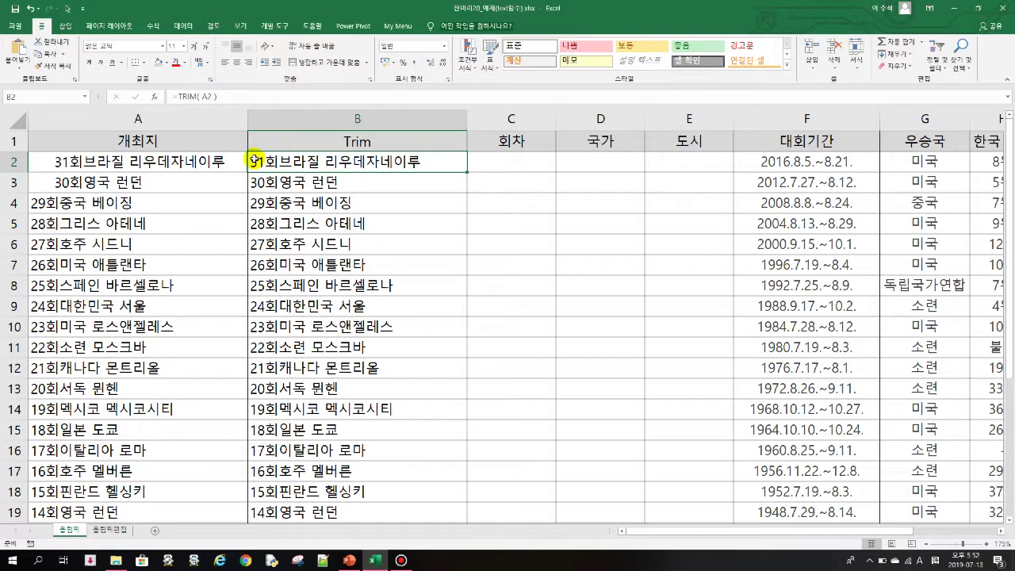
# Step: Enter the formula =LEFT(B2,2) in cell C2 to extract the first two characters of the trimmed text
pyautogui.click(504, 163)
pyautogui.write('=')
pyautogui.press('Left')
pyautogui.press('Right')
pyautogui.press('BackSpace')
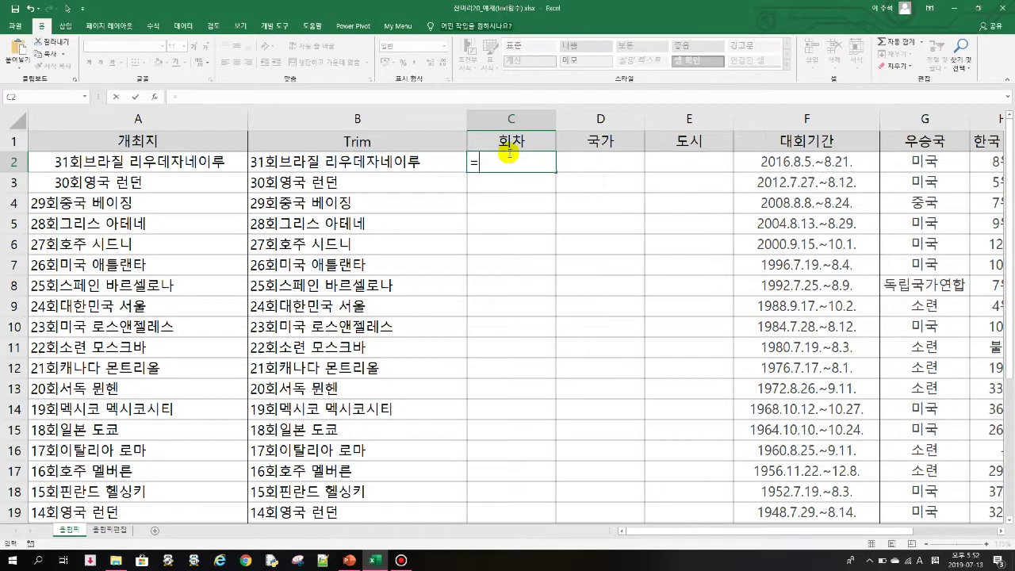
pyautogui.write('l')
pyautogui.press('BackSpace')
pyautogui.write('left(')
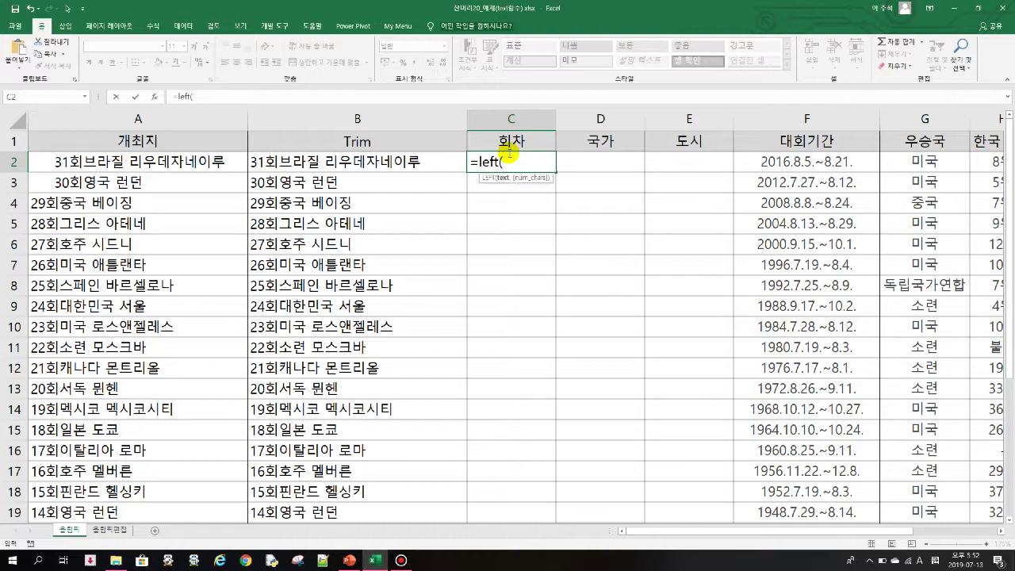
pyautogui.press('Left')
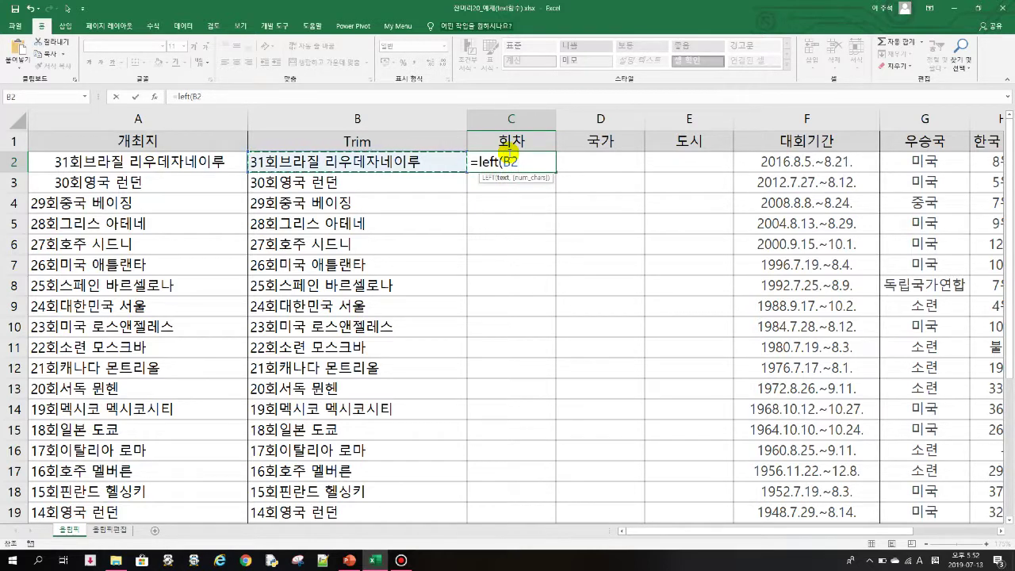
pyautogui.write(',2')
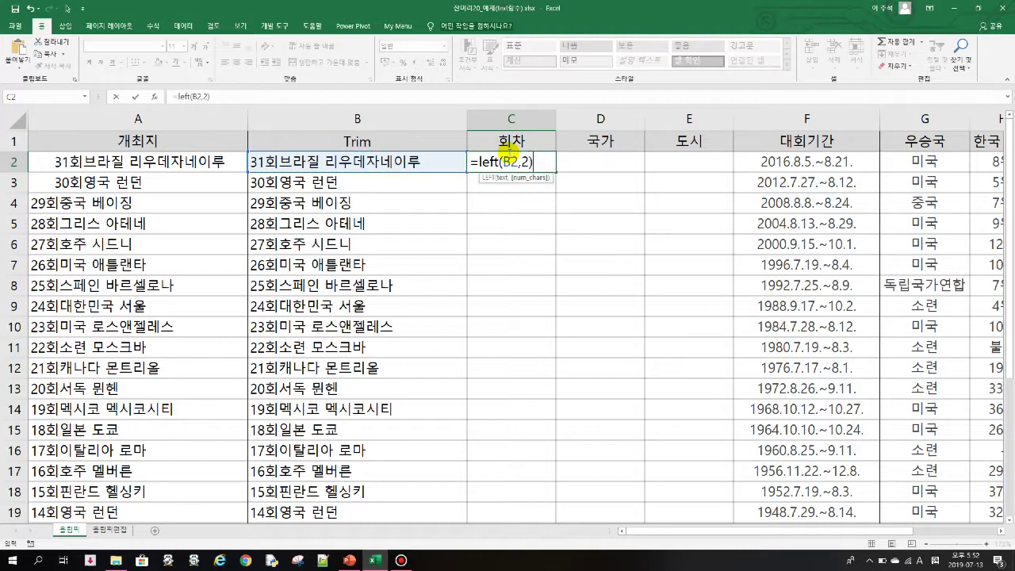
pyautogui.write(')')
pyautogui.press('Return')
# Step: Fill the LEFT formula from C2 down the 회차 column and check the copied formula in C8
pyautogui.click(517, 162)
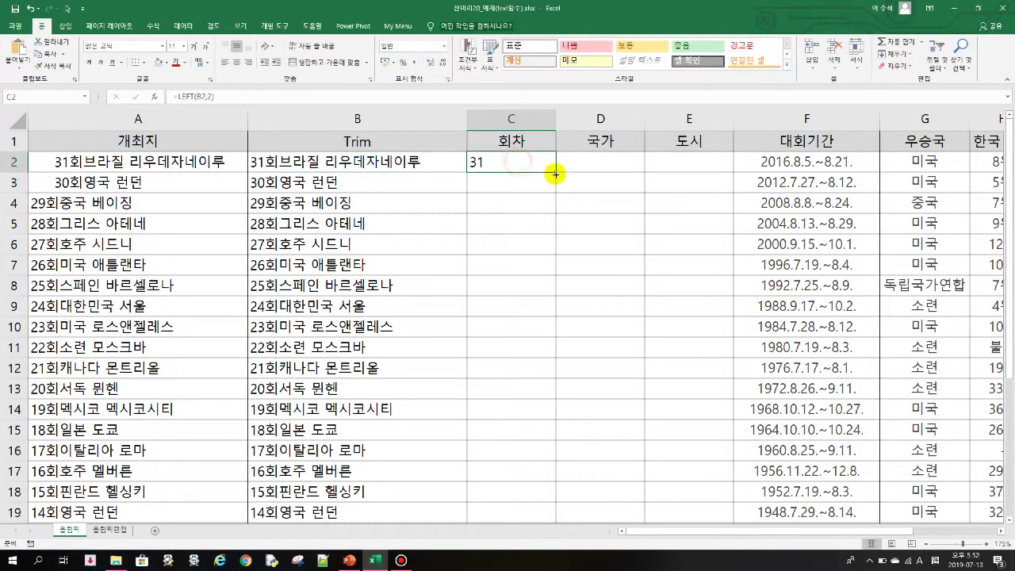
pyautogui.doubleClick(556, 173)
pyautogui.click(496, 282)
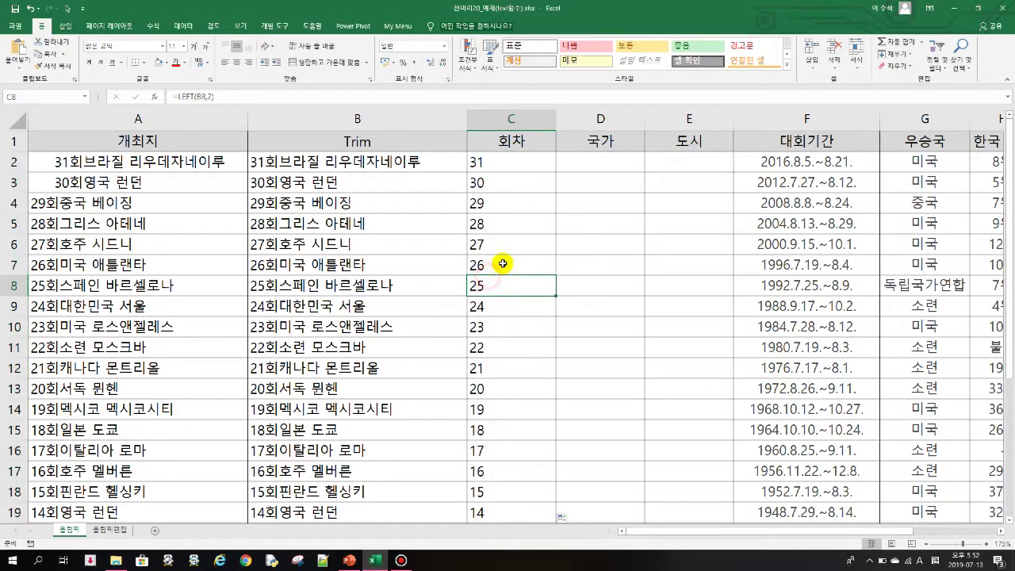
# Step: Examine the LEFT results down the 회차 column, including the single-digit rounds in rows 22 to 26
pyautogui.click(494, 327)
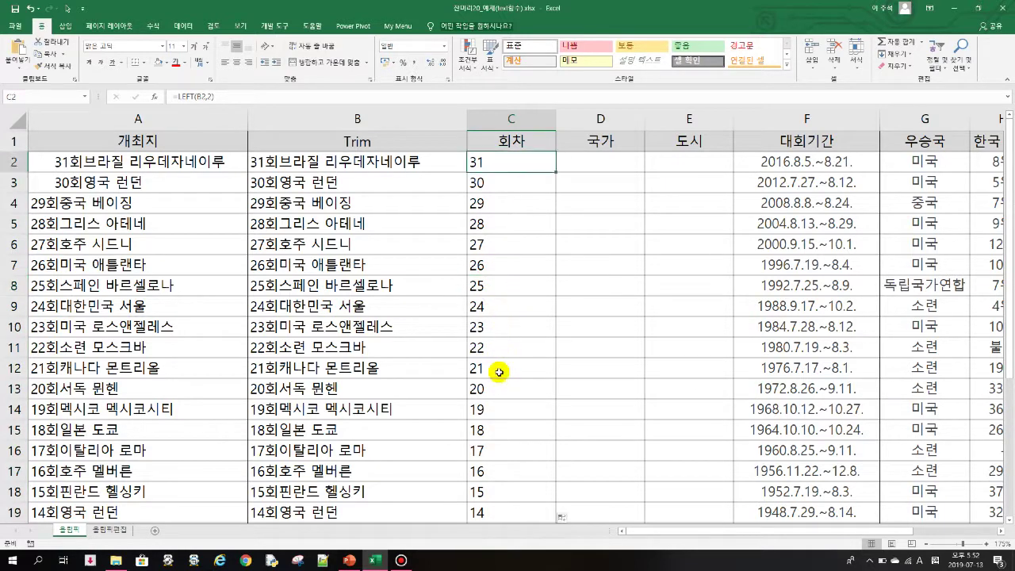
pyautogui.click(483, 486)
pyautogui.press('Down')
pyautogui.press('Down')
pyautogui.press('Down')
pyautogui.press('Down')
pyautogui.press('Down')
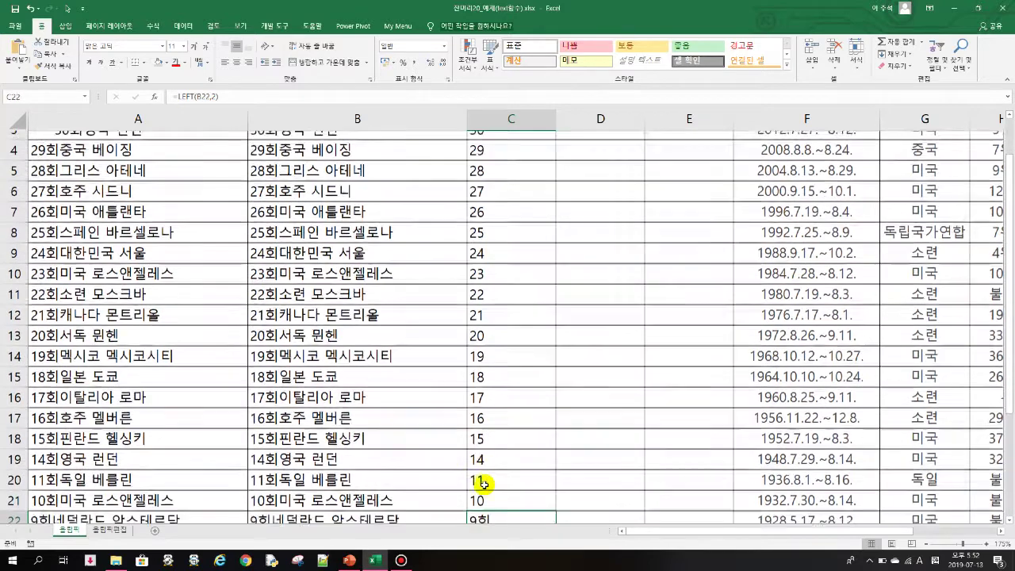
pyautogui.press('Down')
pyautogui.press('Down')
pyautogui.press('Down')
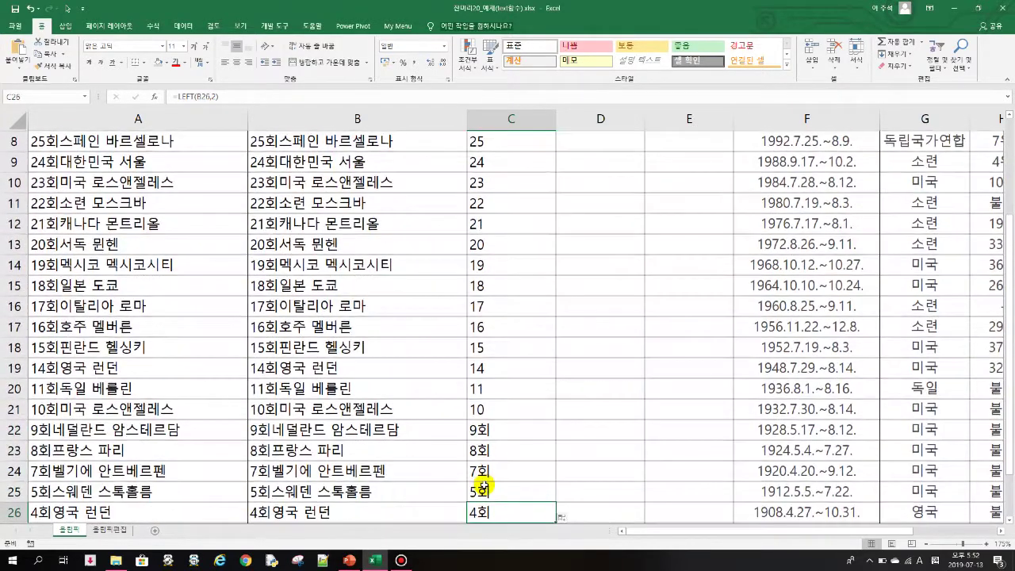
pyautogui.press('Up')
pyautogui.press('Up')
pyautogui.press('Up')
pyautogui.press('Up')
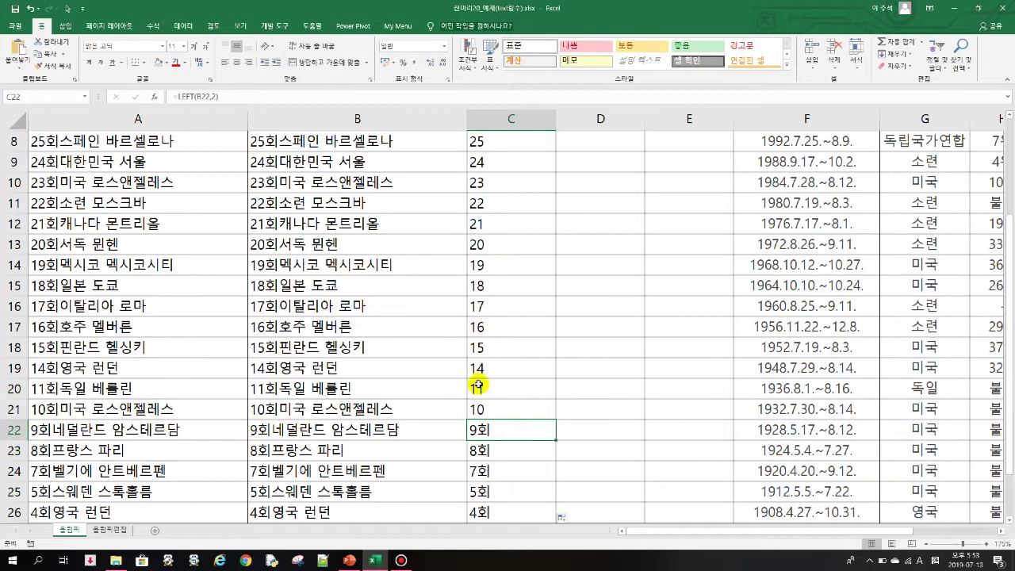
# Step: Change the formula in cell C2 to =LEFT( B2, FIND("회",B2)-1 ) so it extracts everything before 회
pyautogui.press('Up')
pyautogui.press('Up')
pyautogui.press('Up')
pyautogui.press('Up')
pyautogui.press('Up')
pyautogui.press('Up')
pyautogui.press('Up')
pyautogui.press('Up')
pyautogui.press('Up')
pyautogui.press('Up')
pyautogui.press('Up')
pyautogui.press('Up')
pyautogui.press('Up')
pyautogui.press('Up')
pyautogui.press('Up')
pyautogui.press('Up')
pyautogui.press('Up')
pyautogui.press('Up')
pyautogui.press('Up')
pyautogui.press('Up')
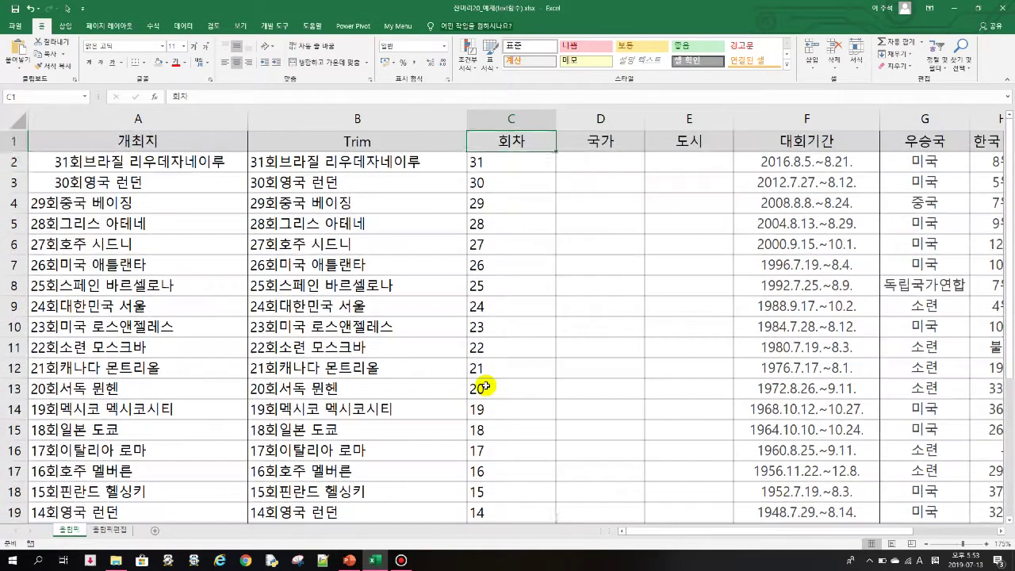
pyautogui.doubleClick(507, 162)
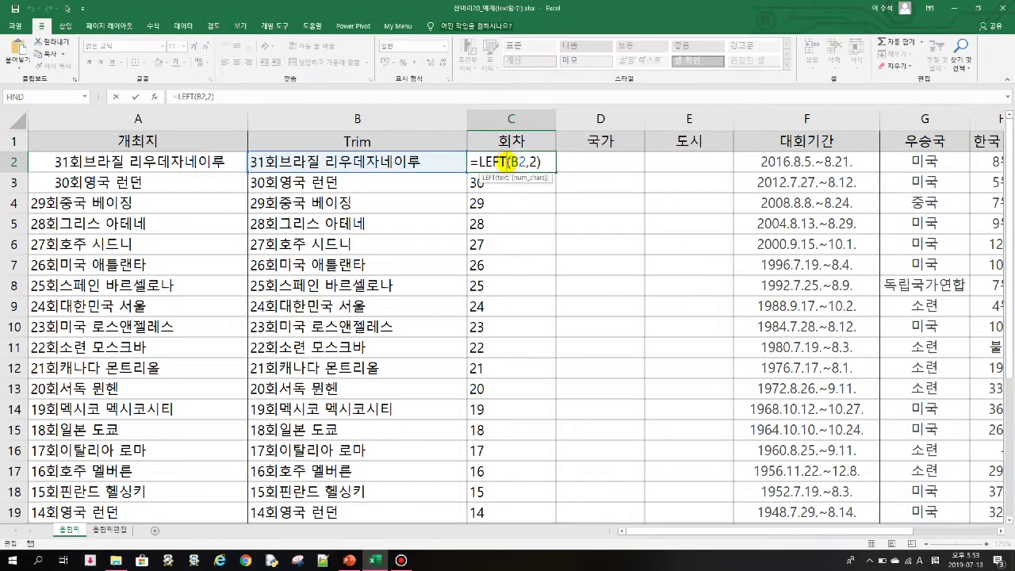
pyautogui.write('B2,')
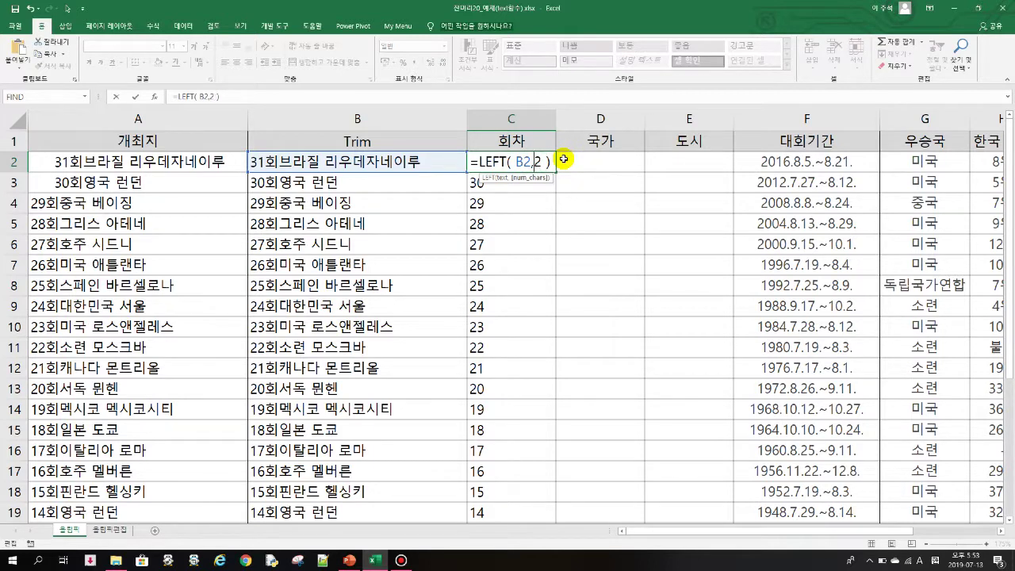
pyautogui.write(' fi')
pyautogui.press('BackSpace')
pyautogui.press('BackSpace')
pyautogui.write('FIND')
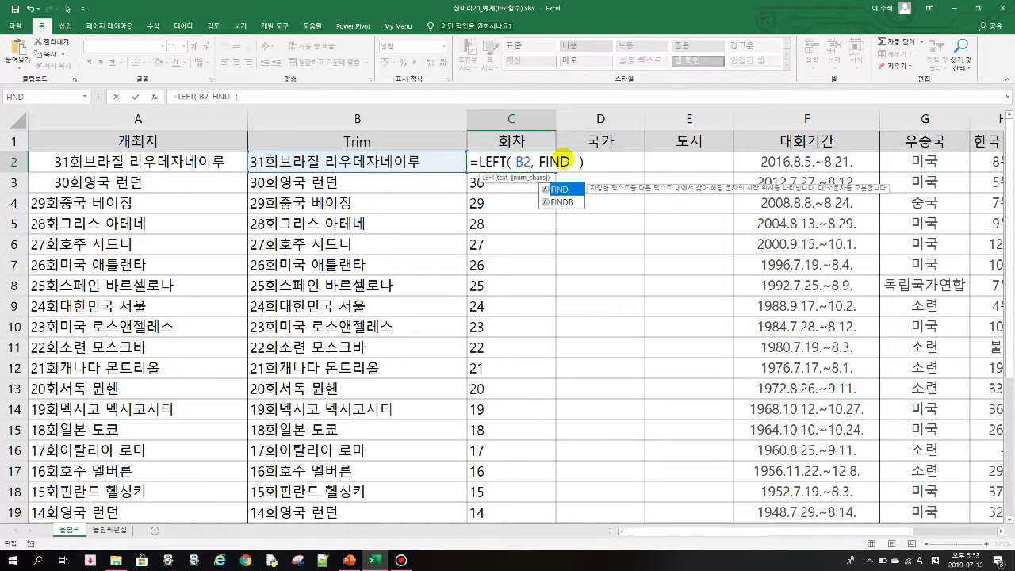
pyautogui.write('(')
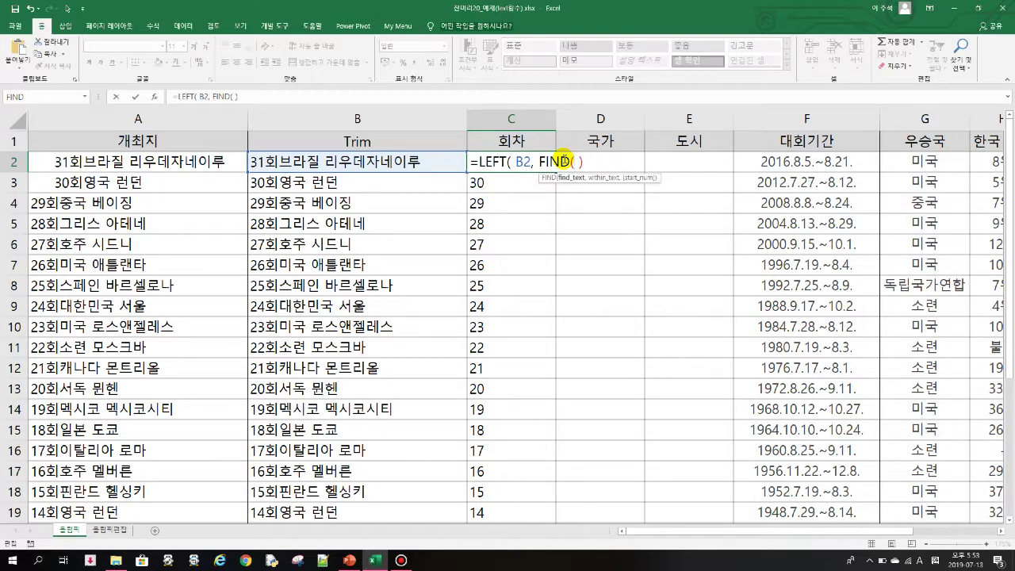
pyautogui.write('"ㅎ')
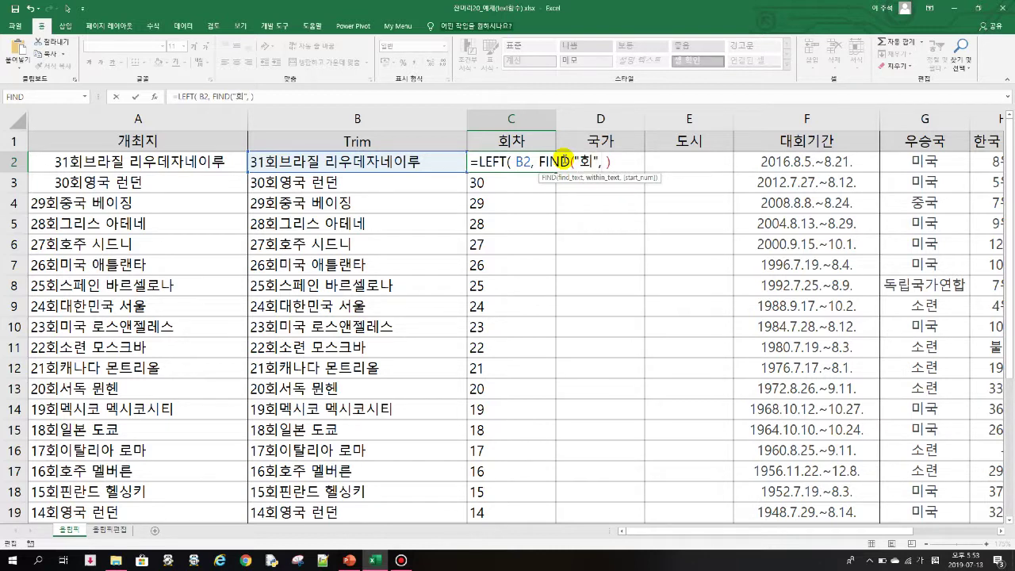
pyautogui.click(350, 162)
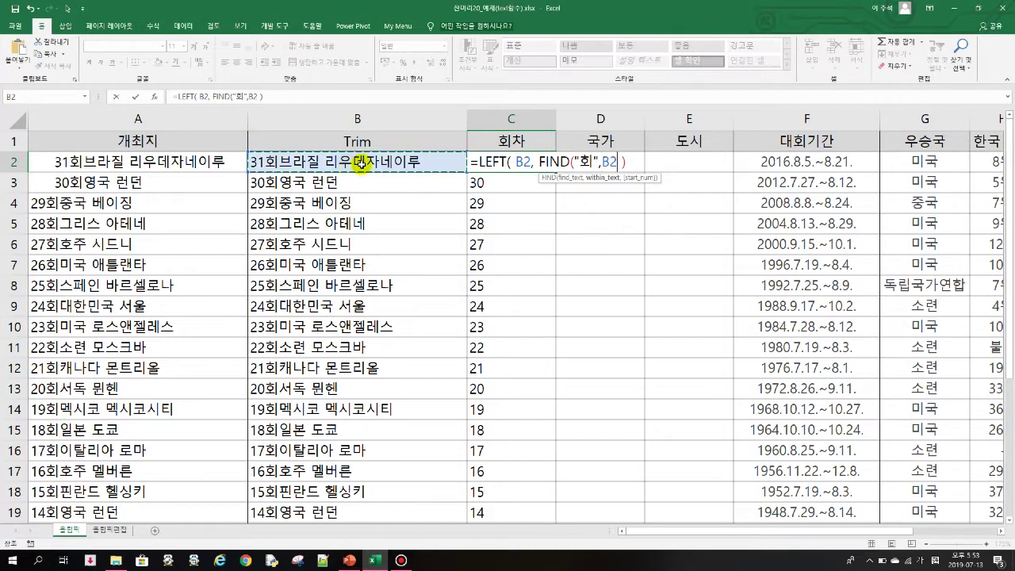
pyautogui.press('Right')
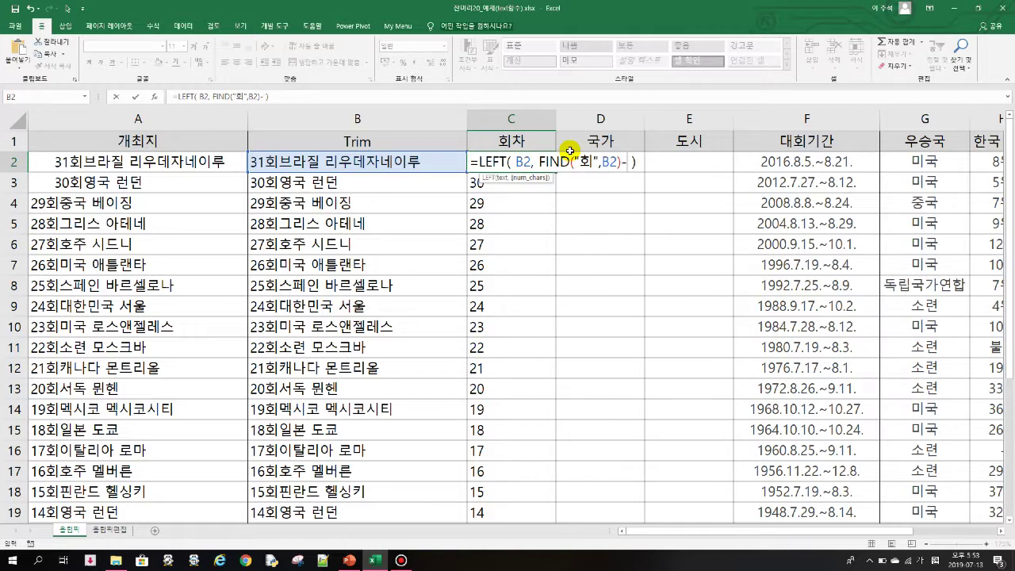
pyautogui.press('Return')
pyautogui.press('Up')
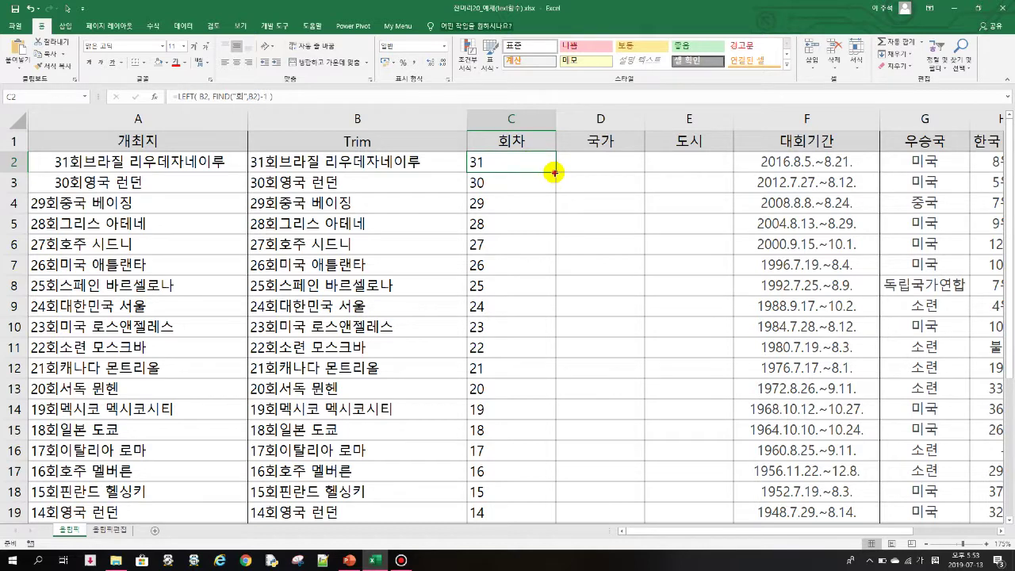
# Step: Fill the revised LEFT and FIND formula from C2 down the 회차 column and check the copies in C22 and C29
pyautogui.doubleClick(555, 173)
pyautogui.click(502, 162)
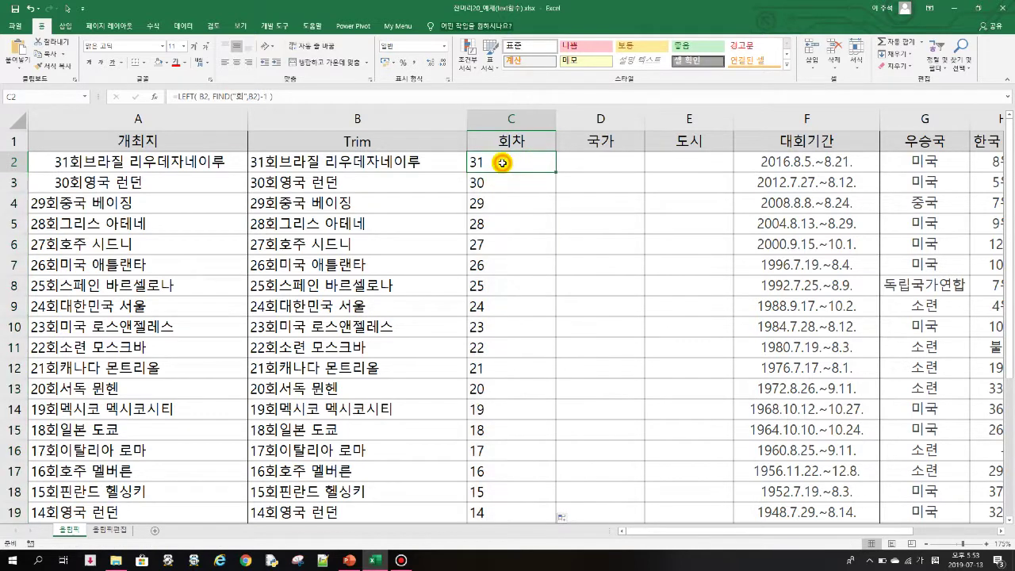
pyautogui.click(499, 347)
pyautogui.scroll(-20, 502, 349)
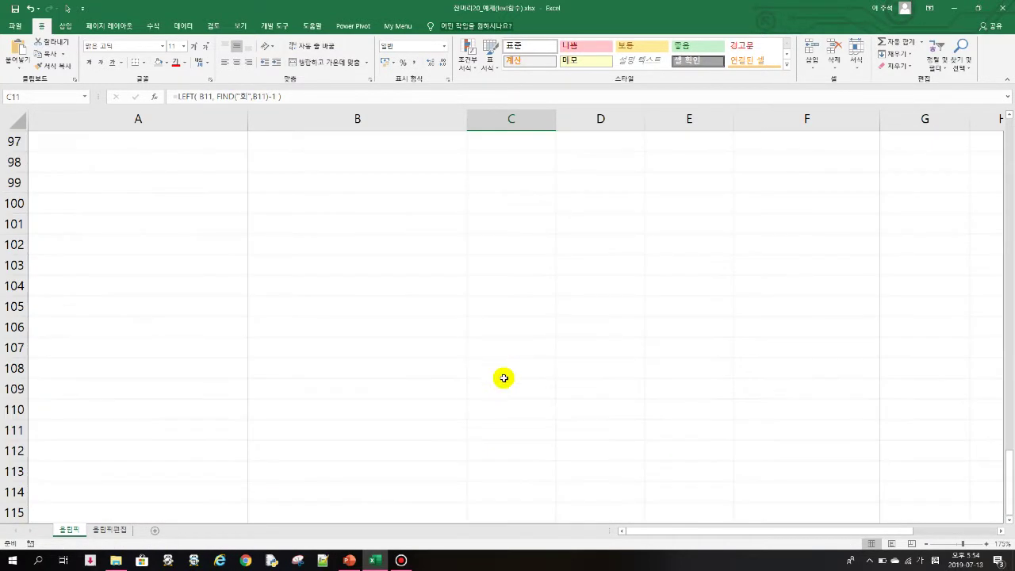
pyautogui.scroll(20, 502, 365)
pyautogui.click(506, 387)
pyautogui.click(517, 262)
pyautogui.click(517, 250)
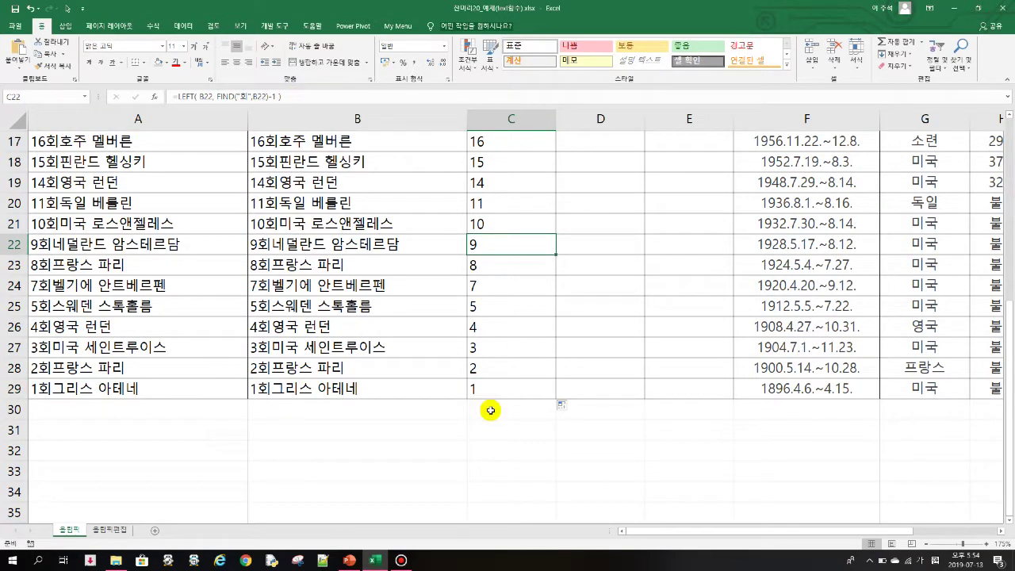
pyautogui.click(500, 387)
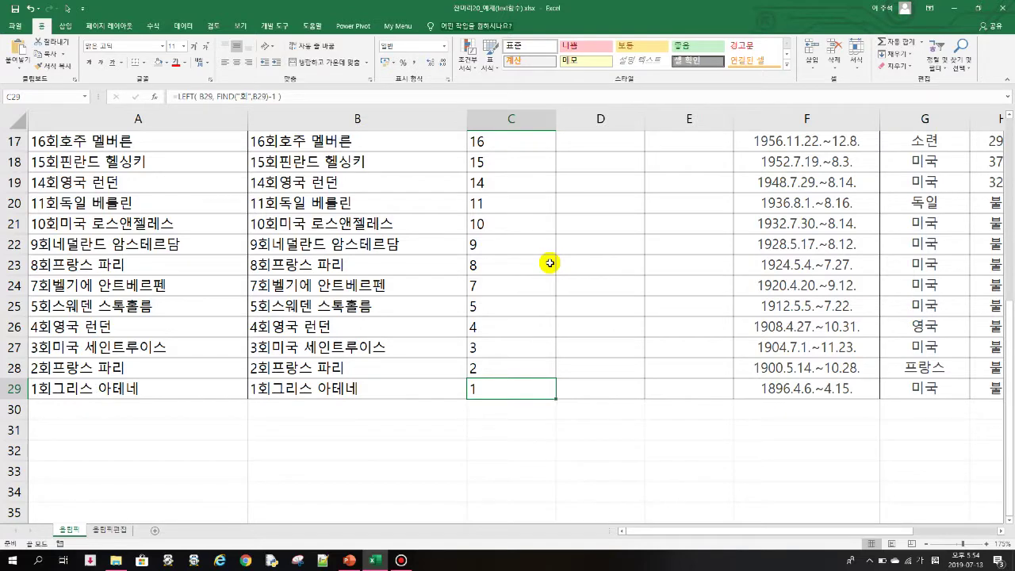
# Step: Start a MID formula in cell D2 using B2 as the text and FIND("회",B2)+1 as the start position
pyautogui.hotkey('ctrl', 'Up')
pyautogui.press('Down')
pyautogui.press('Right')
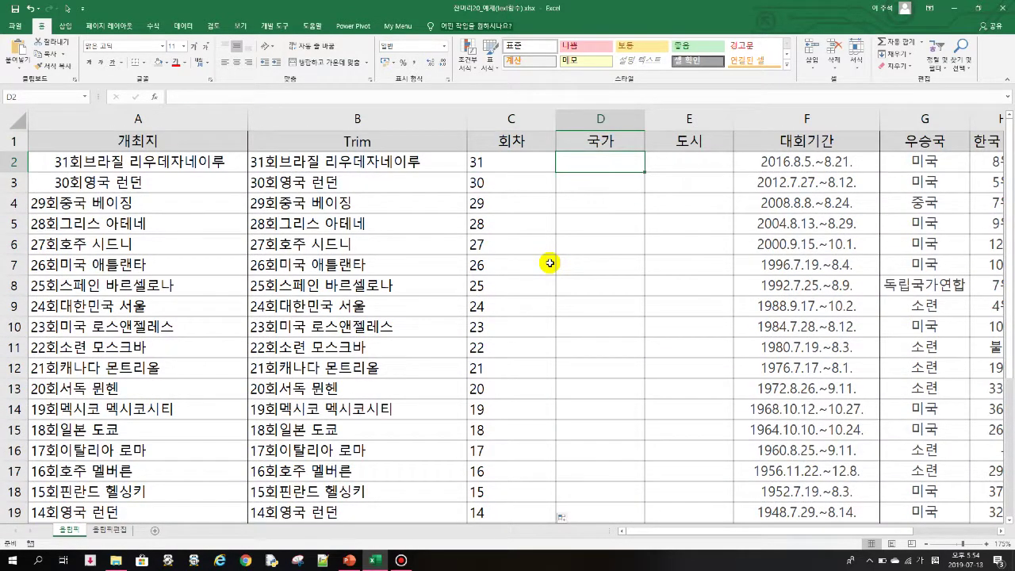
pyautogui.click(300, 165)
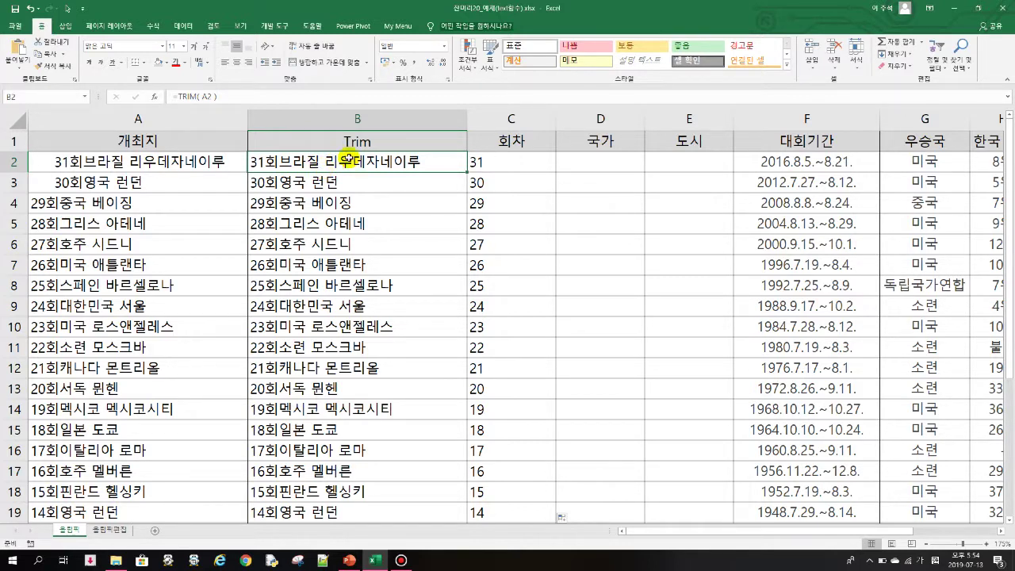
pyautogui.click(601, 162)
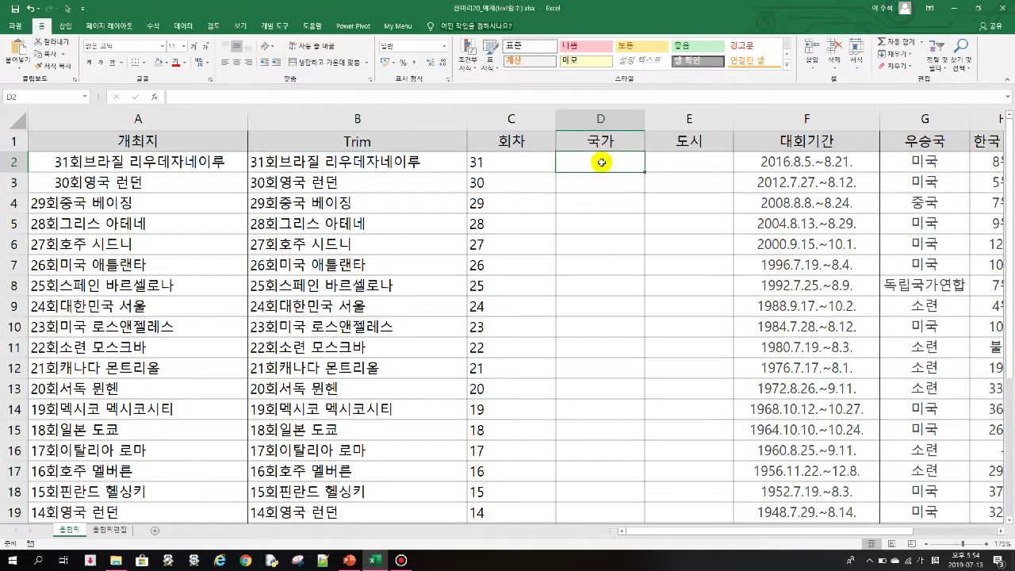
pyautogui.write('=ㅡㅑ')
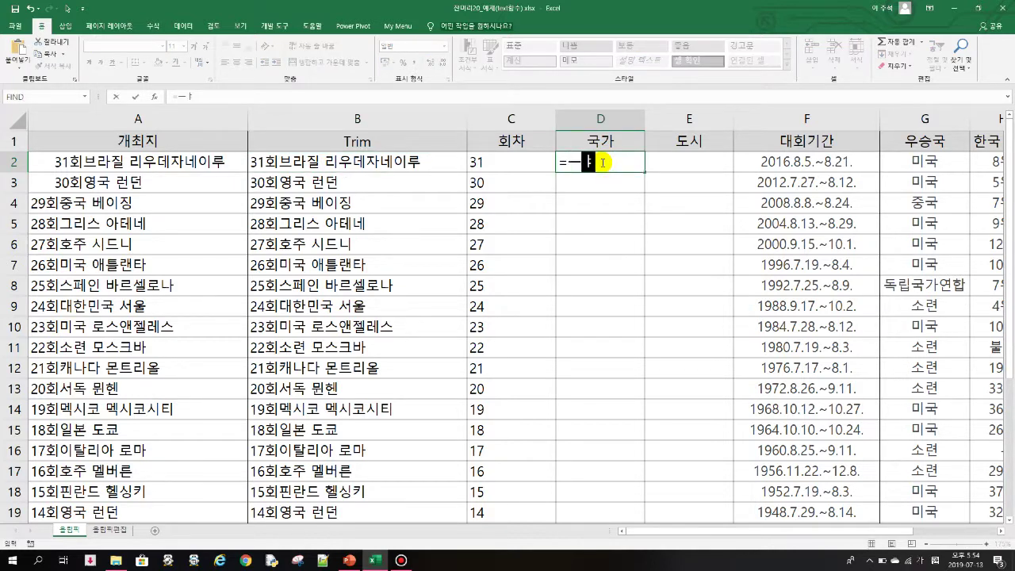
pyautogui.write('mi')
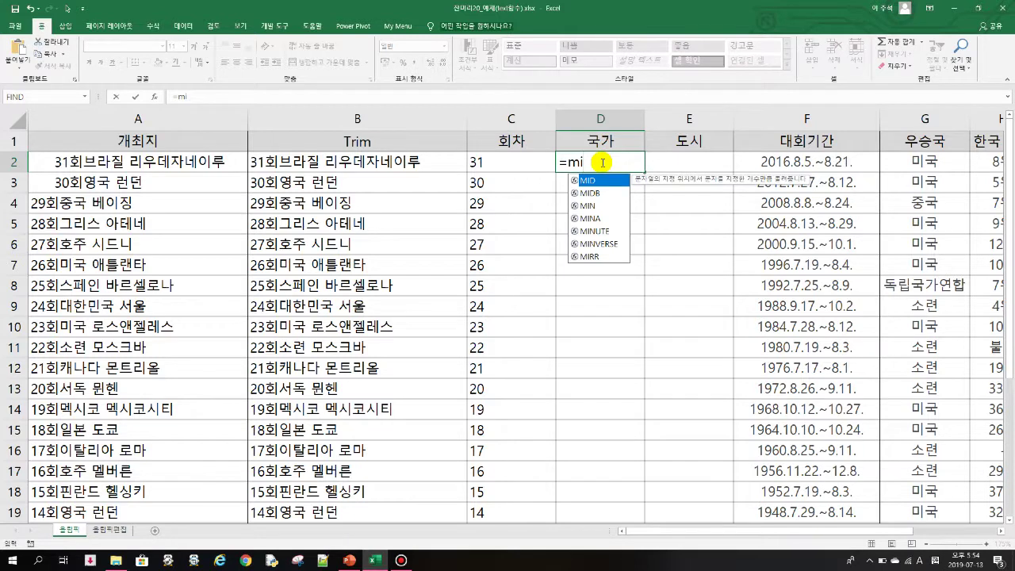
pyautogui.write('d(')
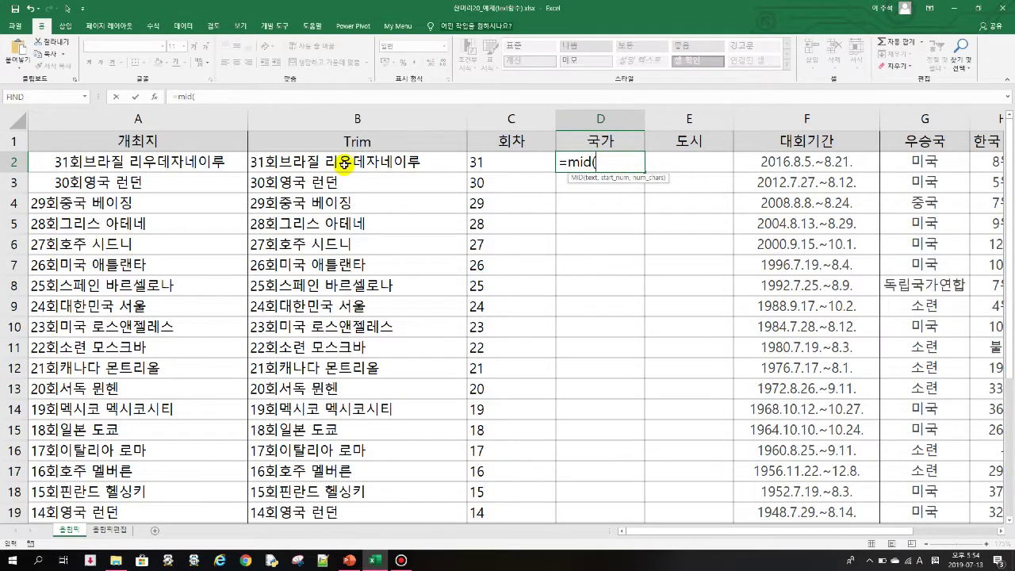
pyautogui.click(343, 163)
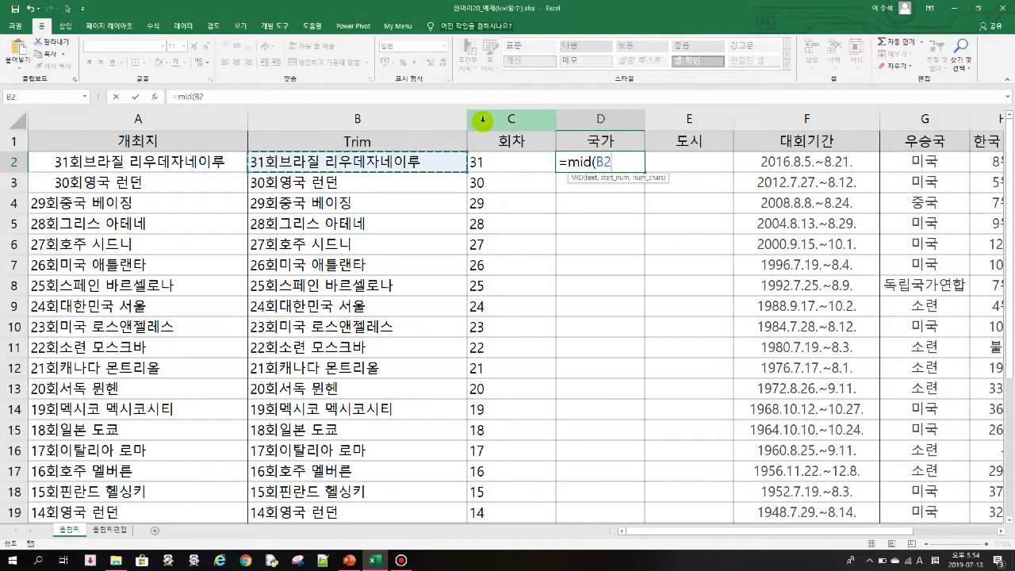
pyautogui.write(',')
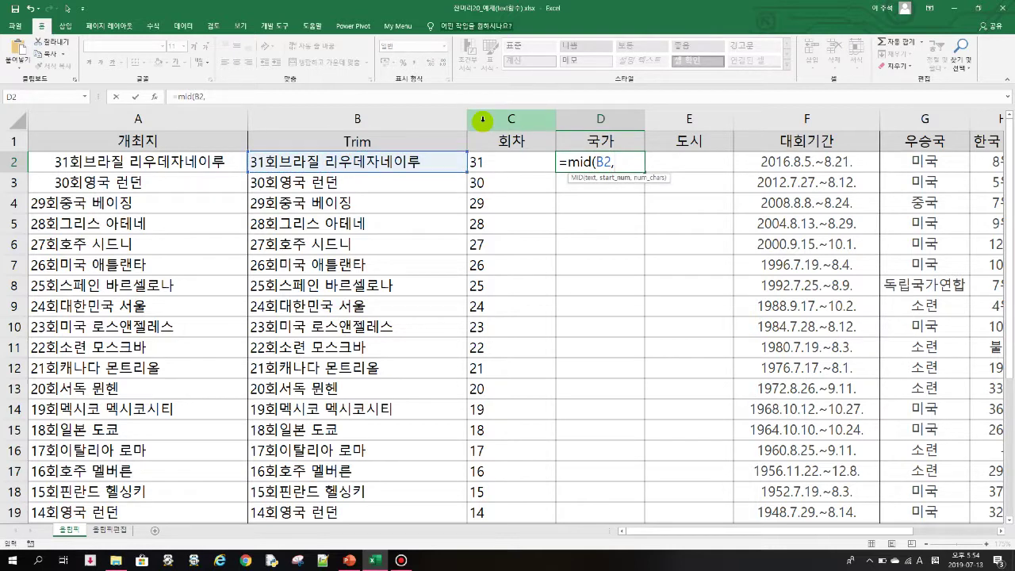
pyautogui.write(' fin')
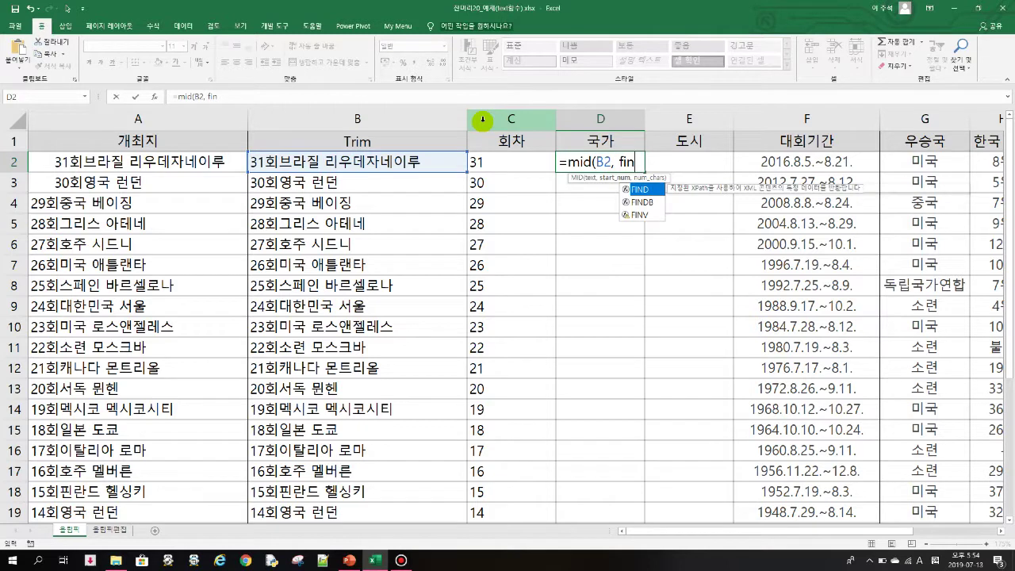
pyautogui.write('d(')
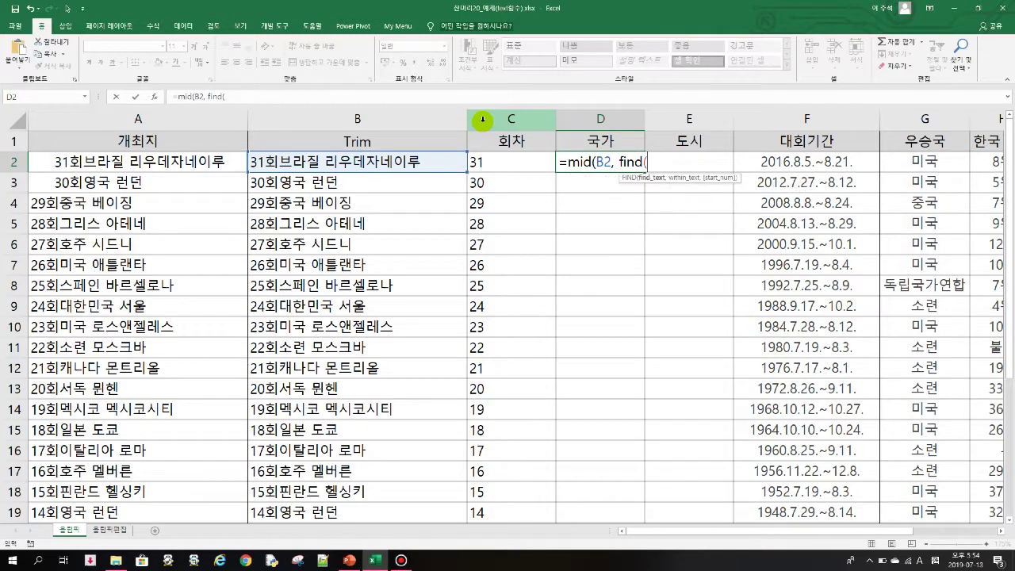
pyautogui.write('"회",')
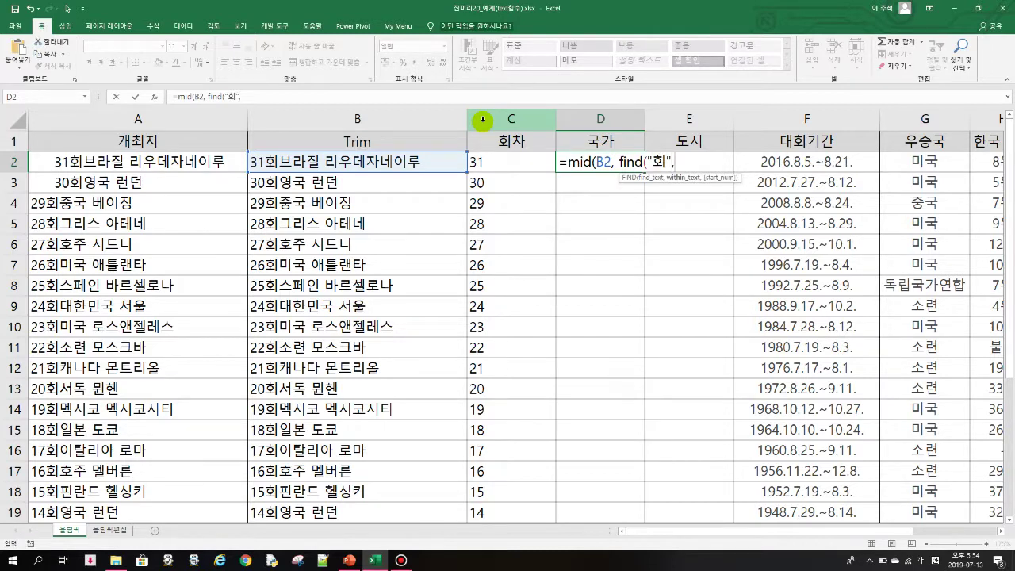
pyautogui.click(391, 161)
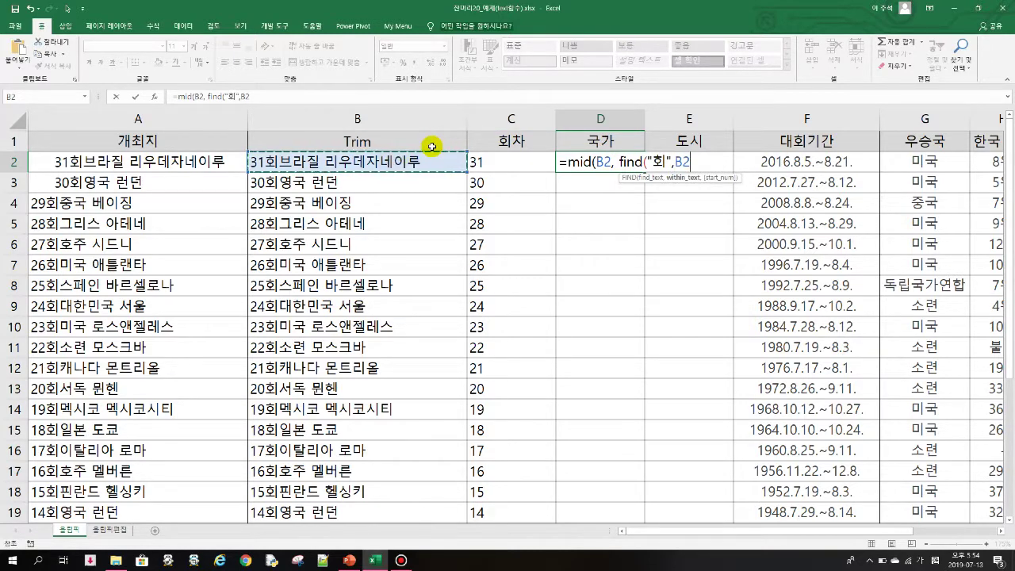
pyautogui.write(')+1')
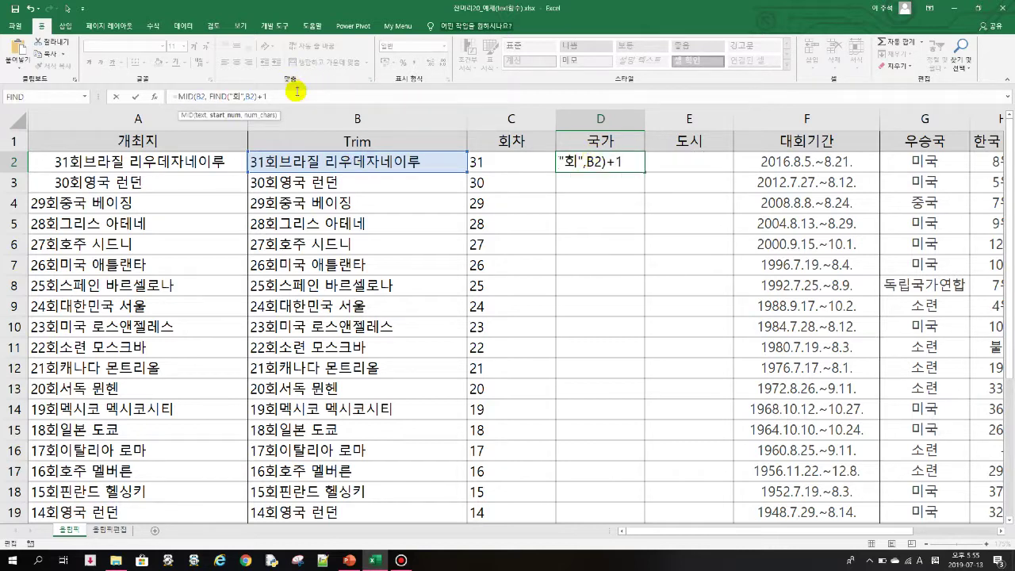
# Step: Begin the MID formula's character-count argument in D2 with FIND(" ", B2) to locate the space in the trimmed text
pyautogui.click(293, 97)
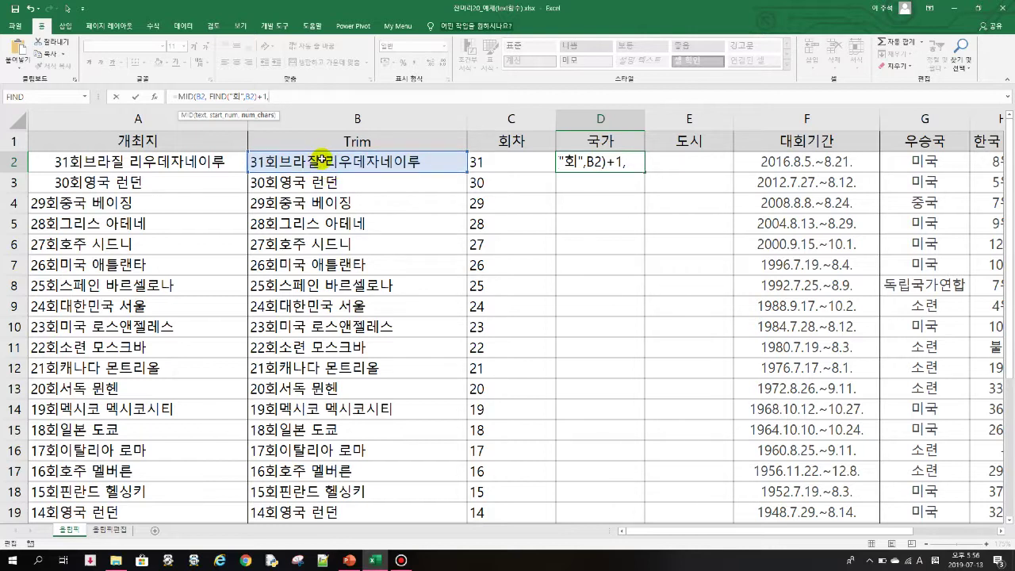
pyautogui.write('find')
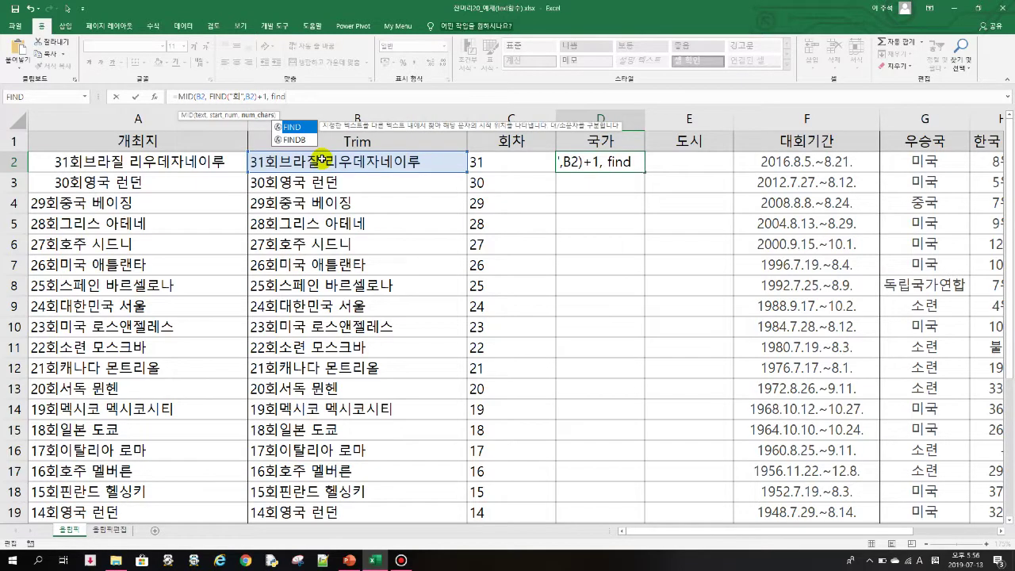
pyautogui.write('(" ')
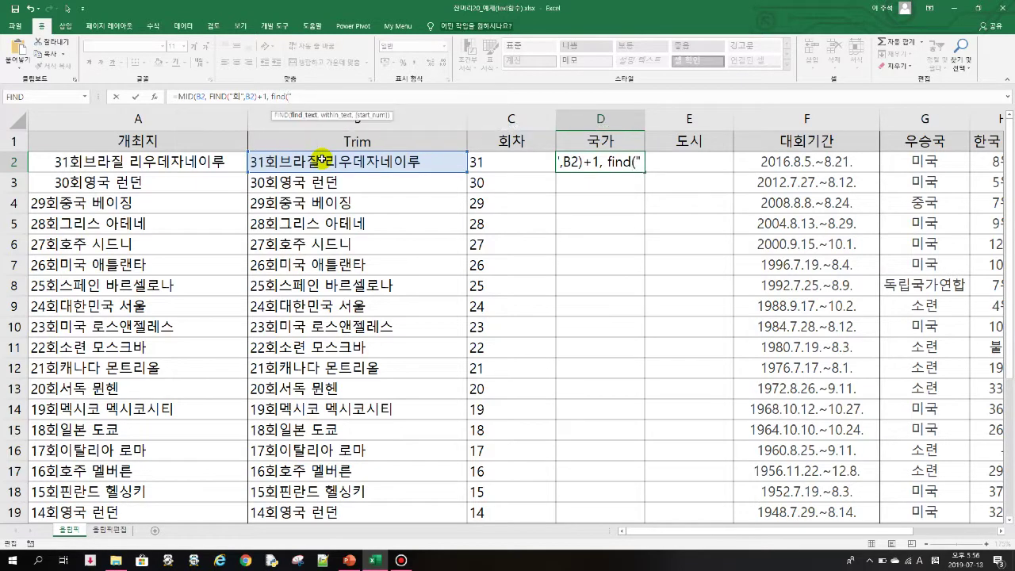
pyautogui.write('",')
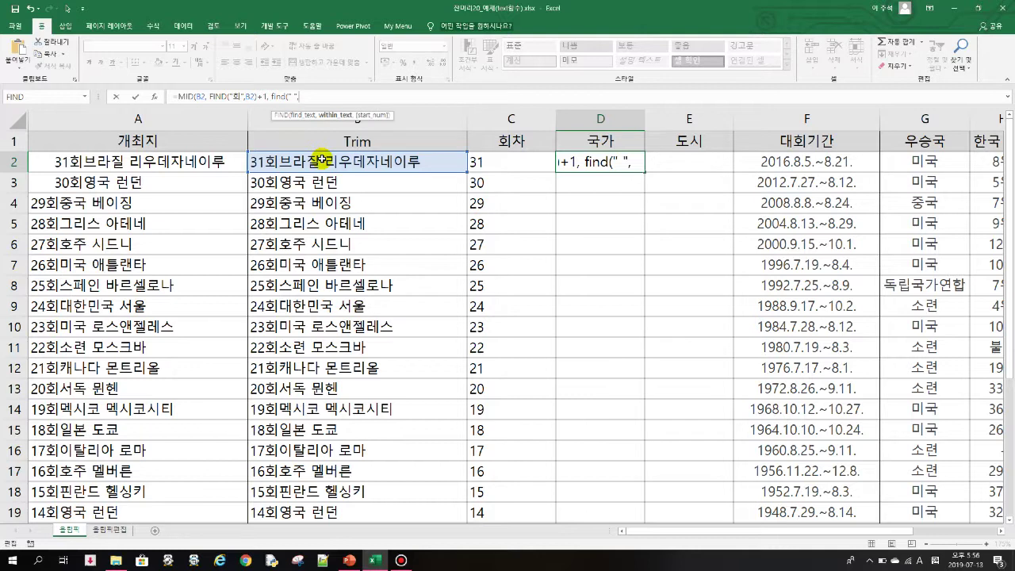
pyautogui.click(349, 163)
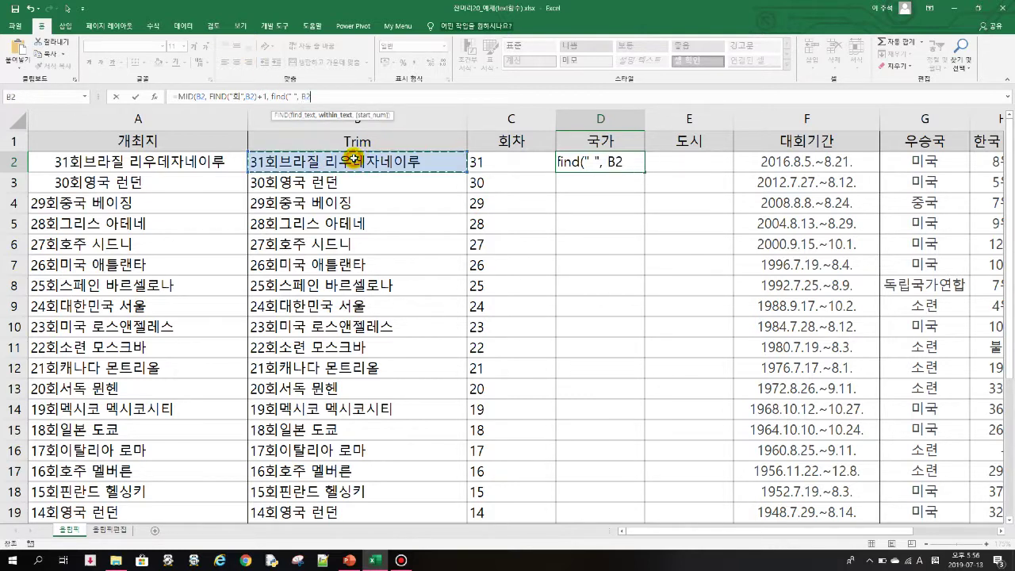
pyautogui.write(')')
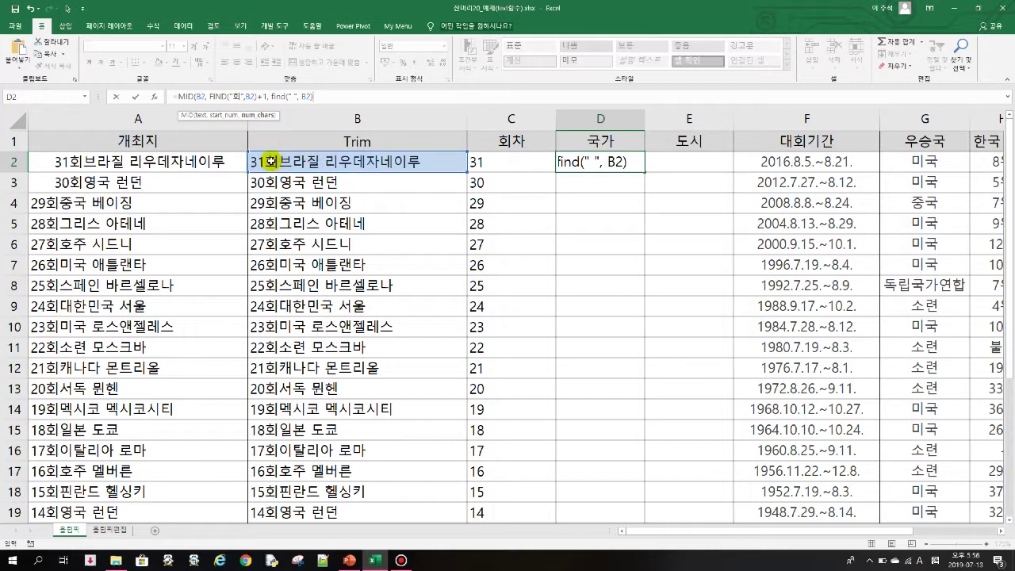
# Step: Subtract FIND("회",B2) in the character-count argument and enter the finished MID formula in D2
pyautogui.write('find')
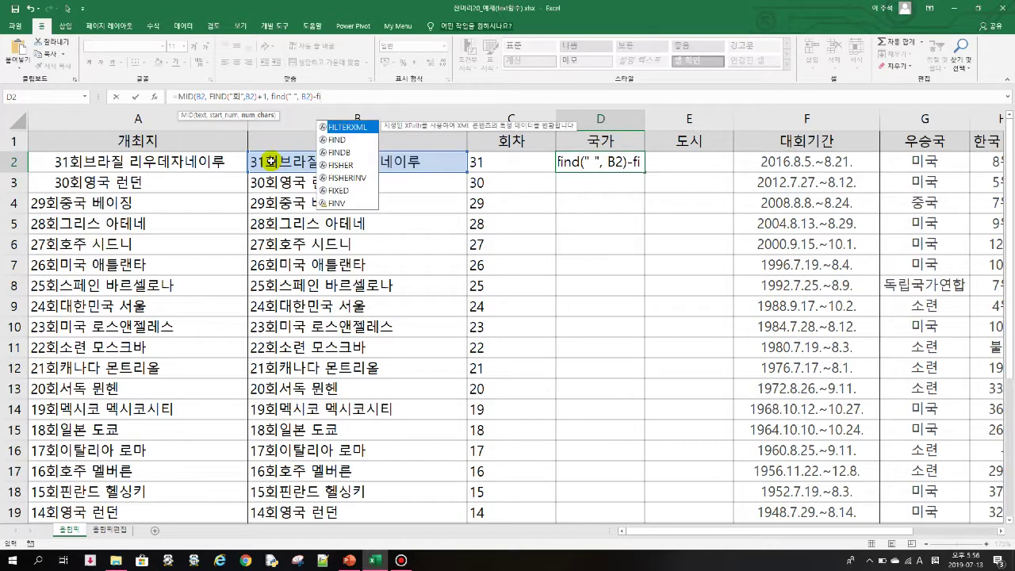
pyautogui.write('(')
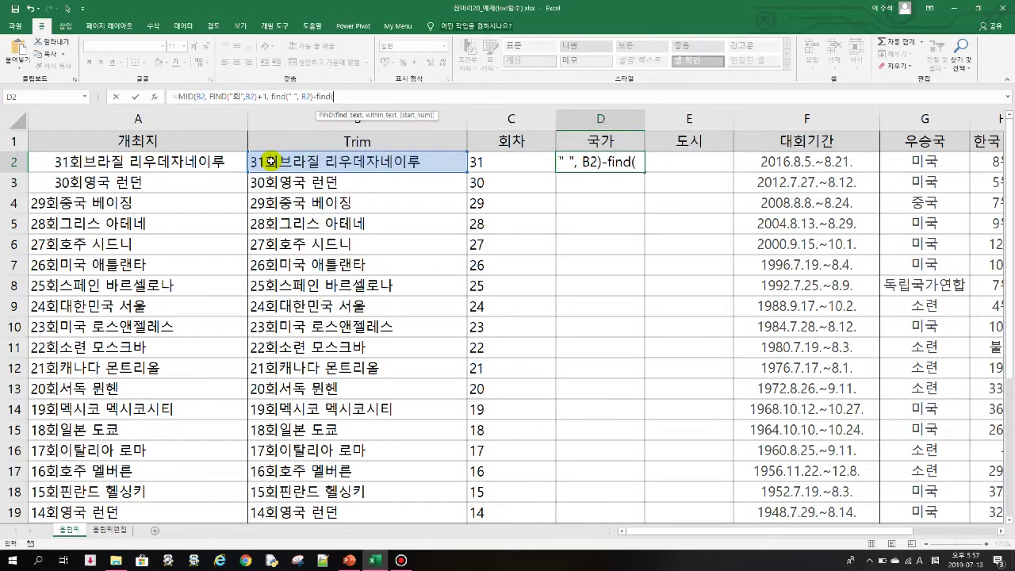
pyautogui.write('"')
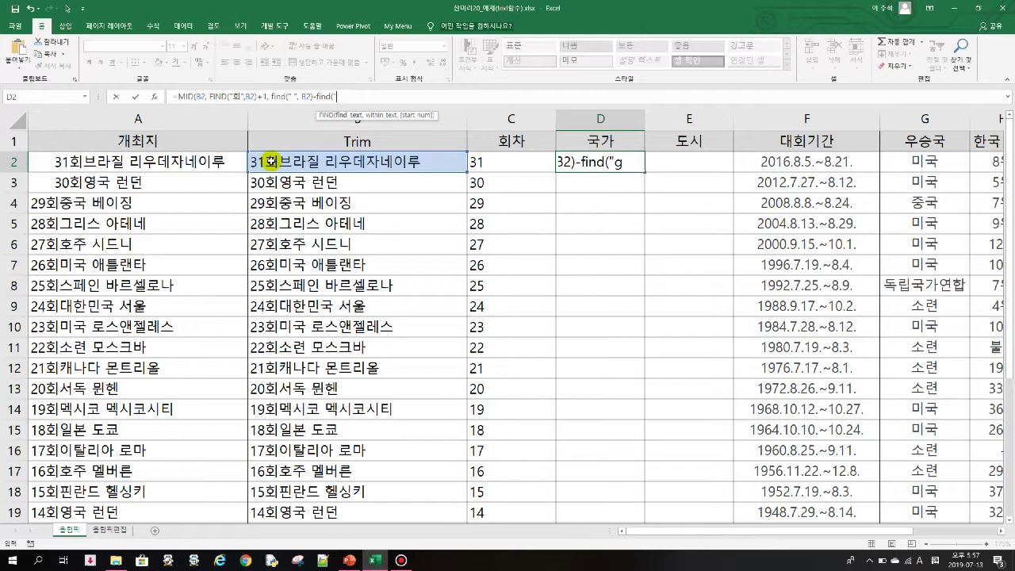
pyautogui.write('ghl회",')
pyautogui.click(309, 161)
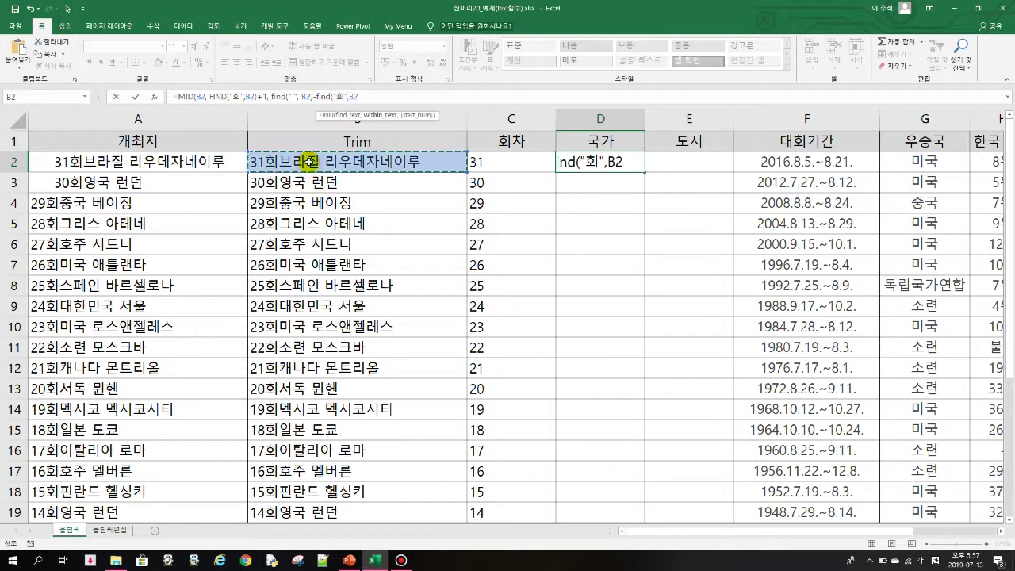
pyautogui.write('))')
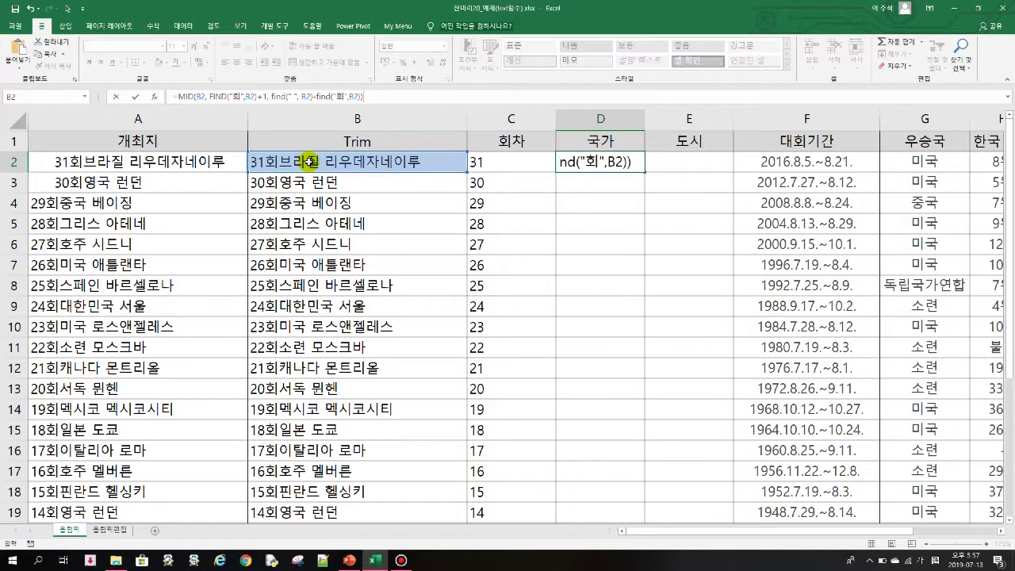
pyautogui.press('Return')
pyautogui.press('Up')
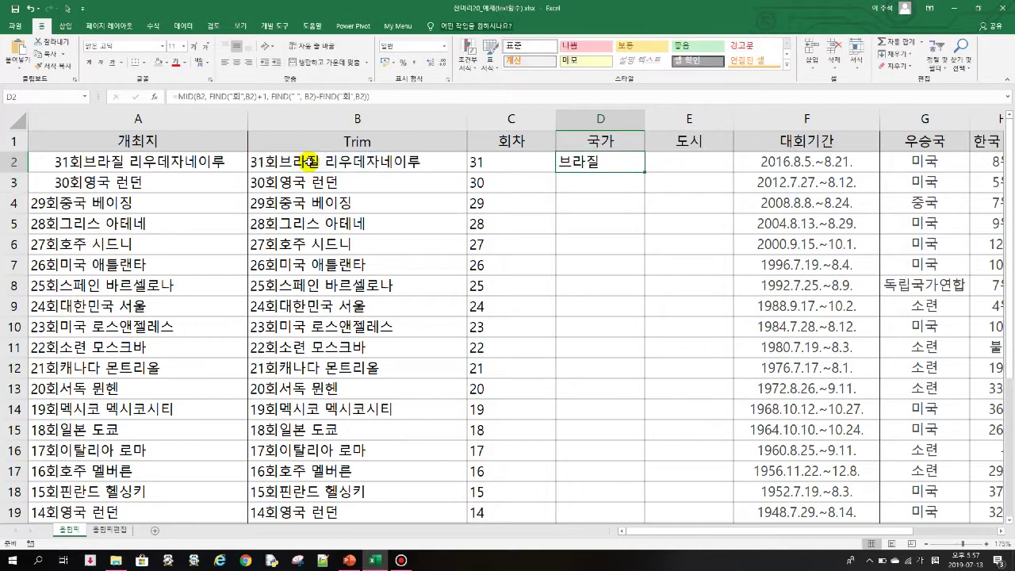
# Step: Fill the MID formula from D2 down the 국가 column and check the copied formula in D13
pyautogui.doubleClick(644, 171)
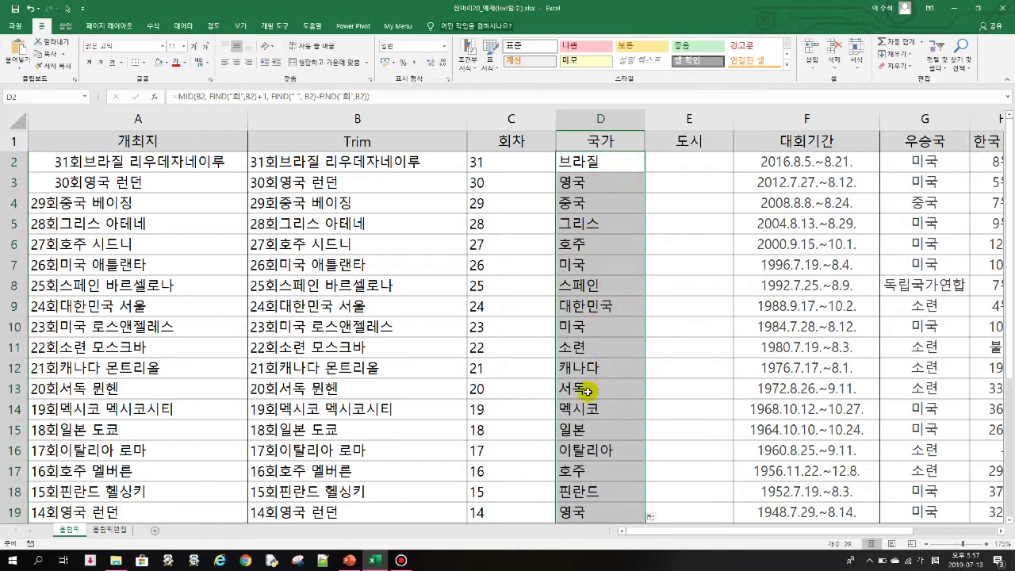
pyautogui.click(593, 389)
pyautogui.scroll(-20, 594, 387)
pyautogui.scroll(20, 593, 388)
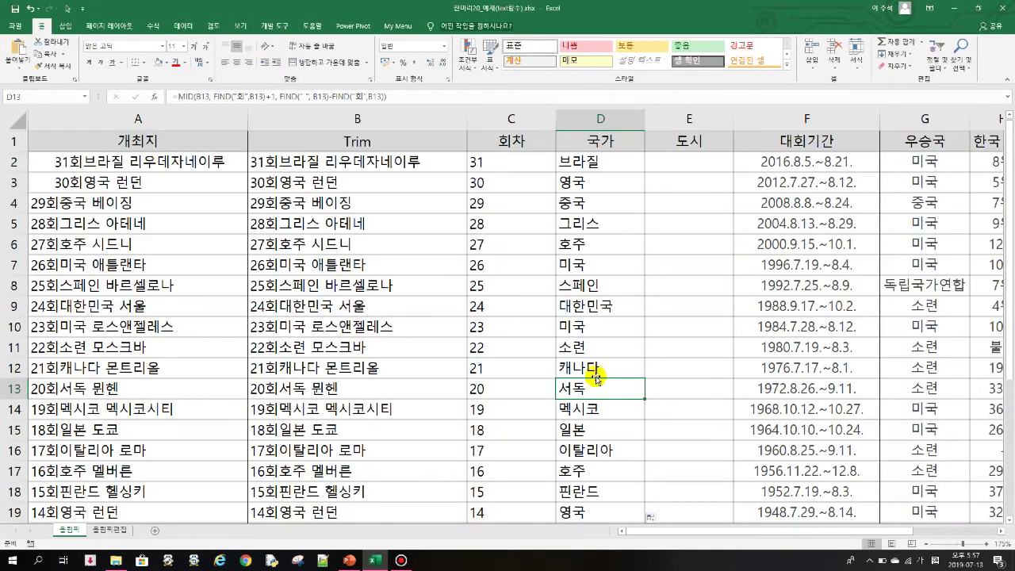
# Step: Start a RIGHT formula in cell E2 of the 도시 column using B2 as the text
pyautogui.click(694, 167)
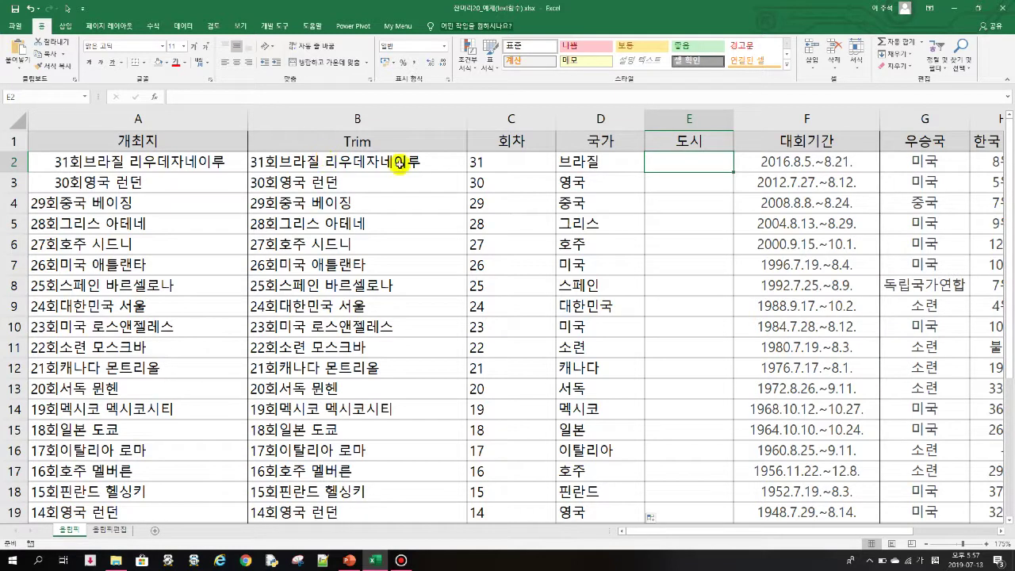
pyautogui.click(678, 160)
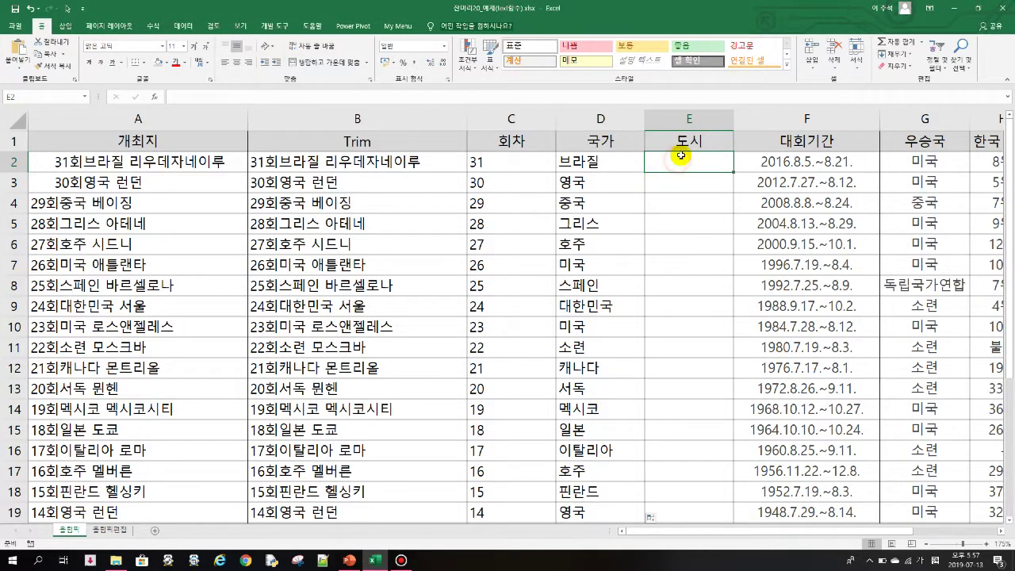
pyautogui.write('=가호')
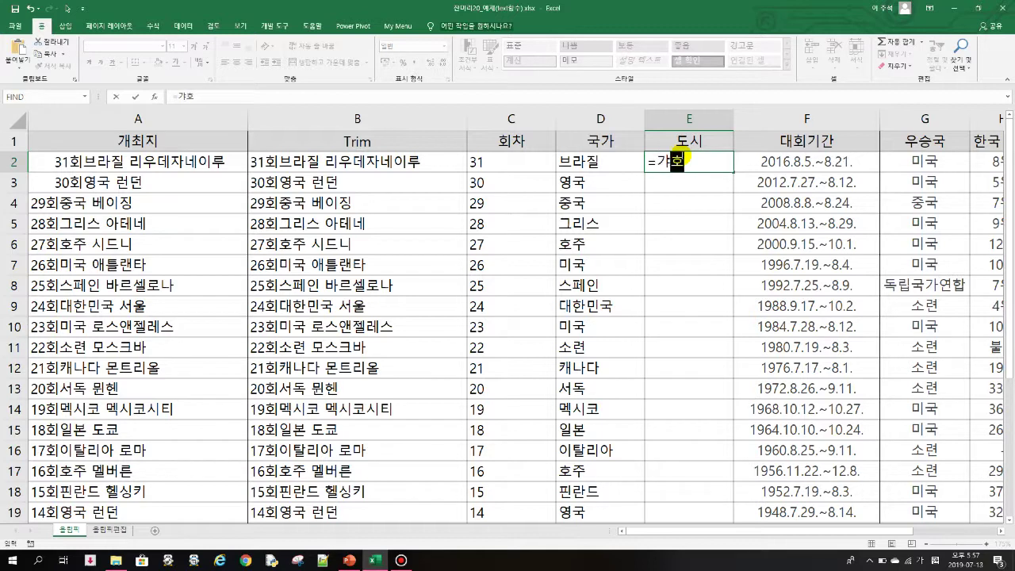
pyautogui.press('BackSpace')
pyautogui.press('BackSpace')
pyautogui.write('right(')
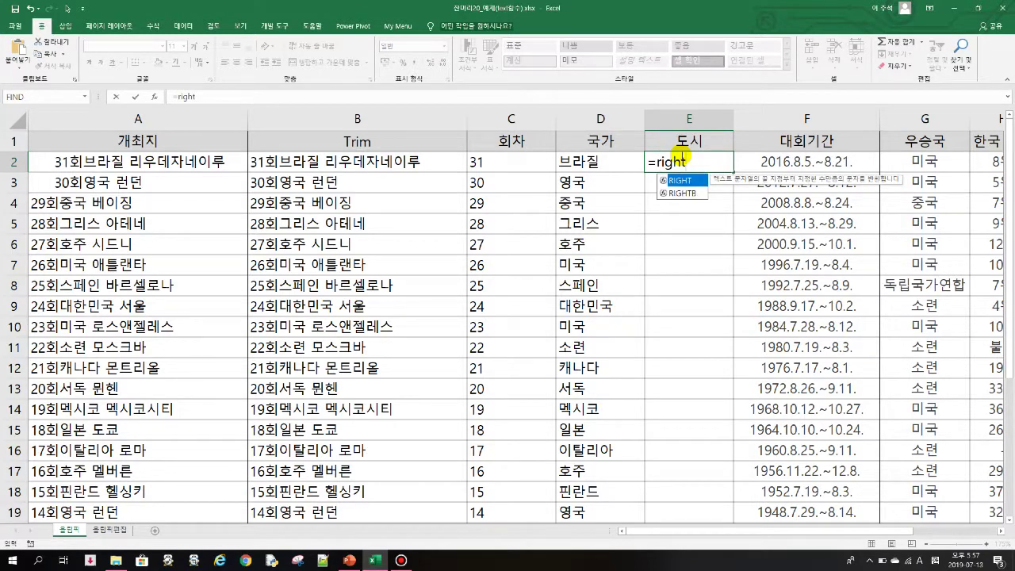
pyautogui.click(390, 160)
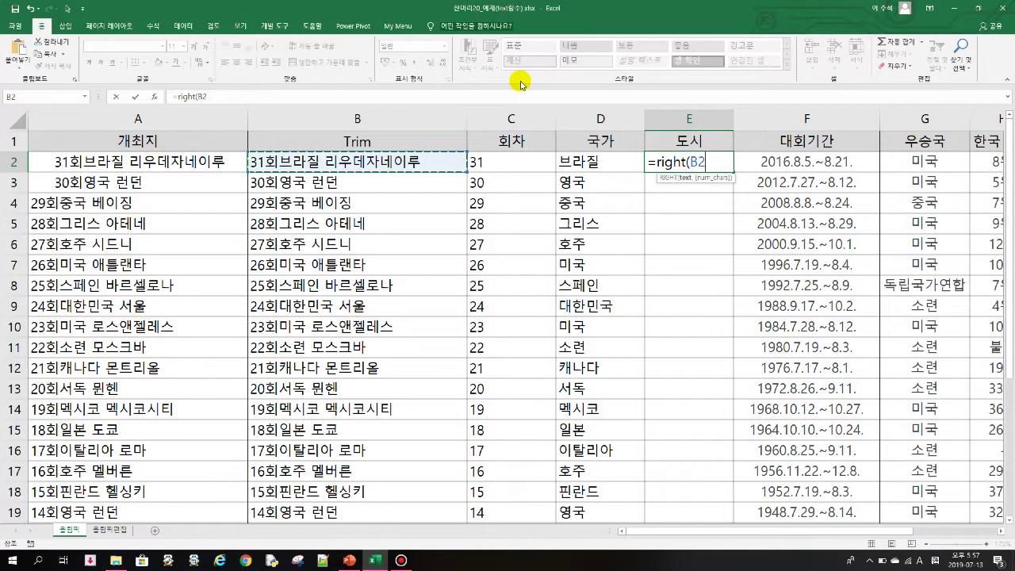
pyautogui.write(',')
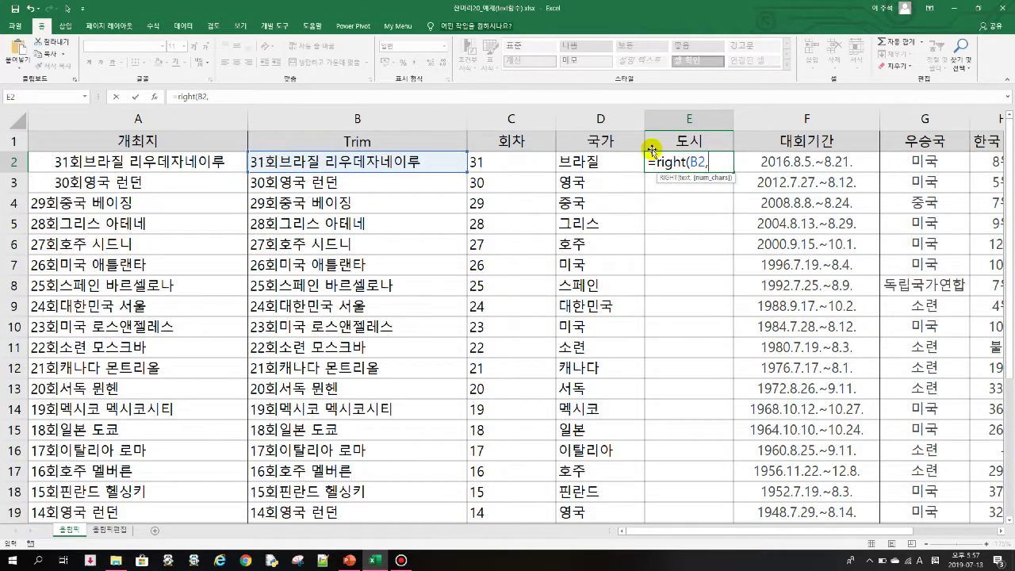
# Step: Complete the RIGHT formula in E2 with LEN(B2) - FIND(" ",B2) as the number of characters and enter it
pyautogui.write('len')
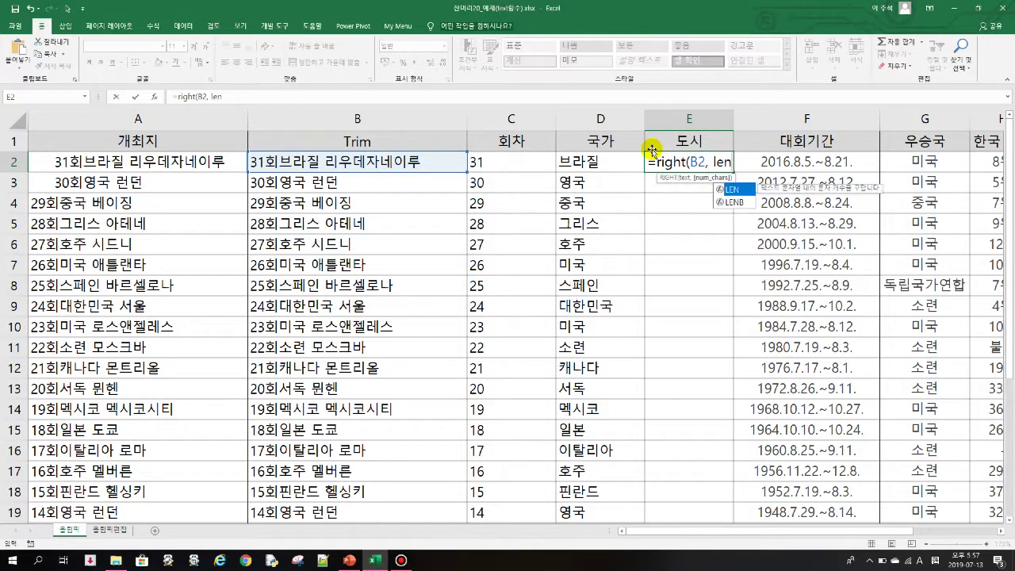
pyautogui.write('(')
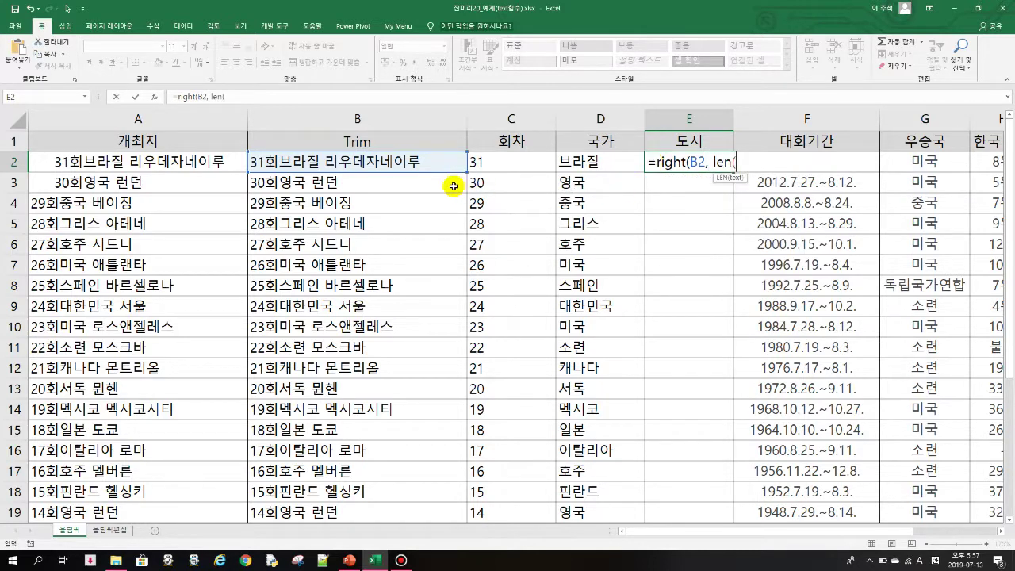
pyautogui.click(413, 162)
pyautogui.write(')')
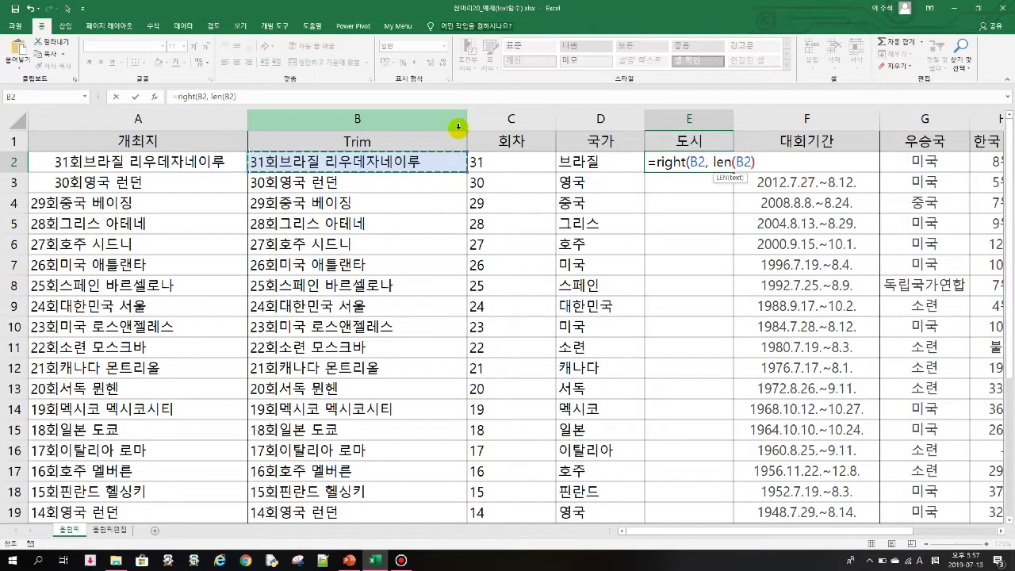
pyautogui.write(' -')
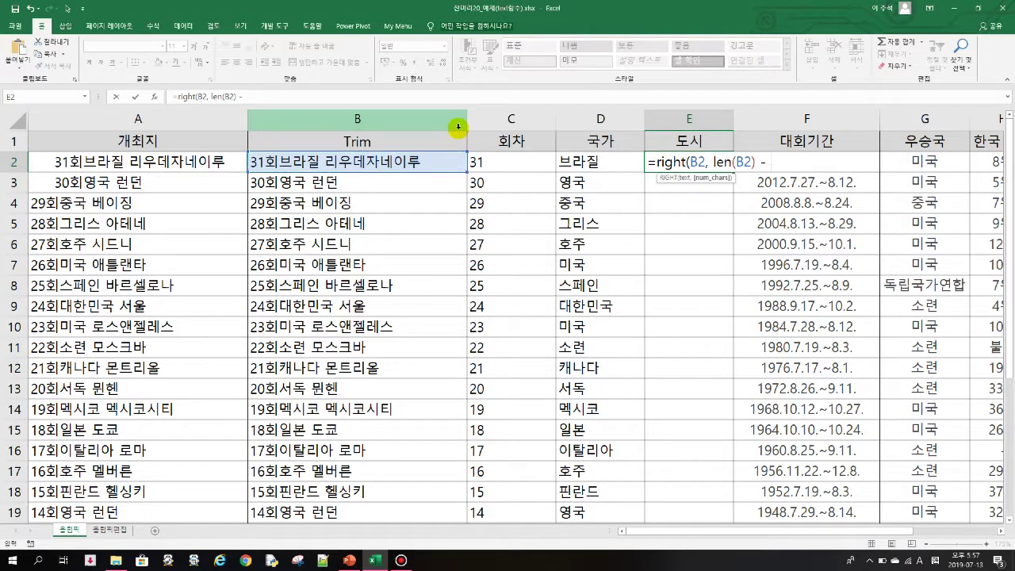
pyautogui.write(' find(')
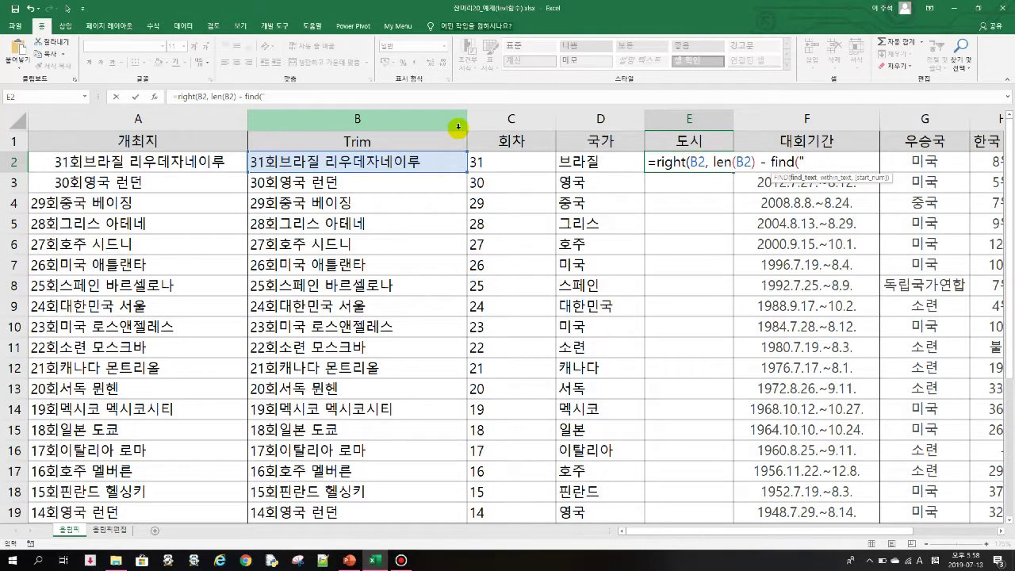
pyautogui.write('" ",')
pyautogui.click(381, 162)
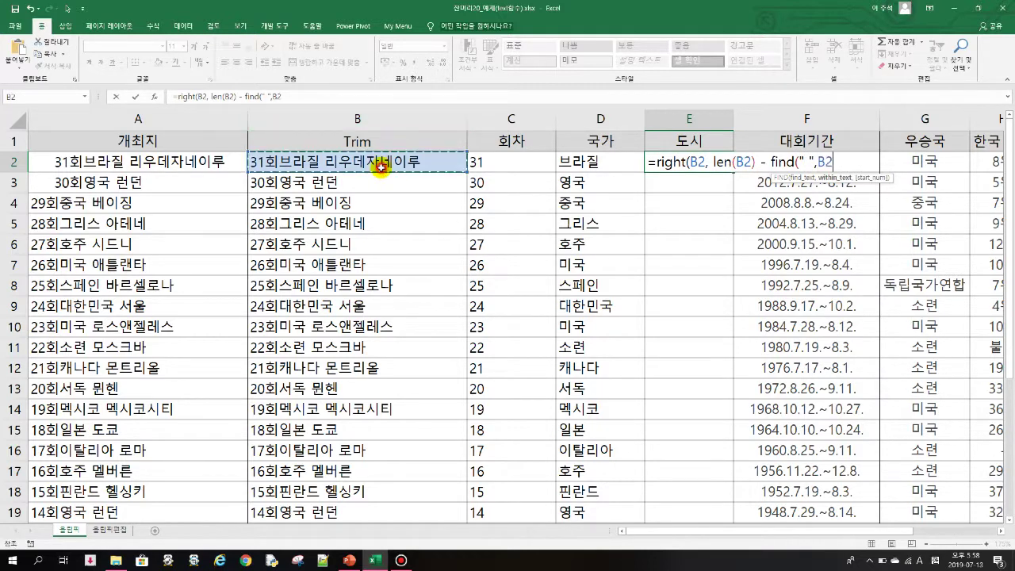
pyautogui.write(')')
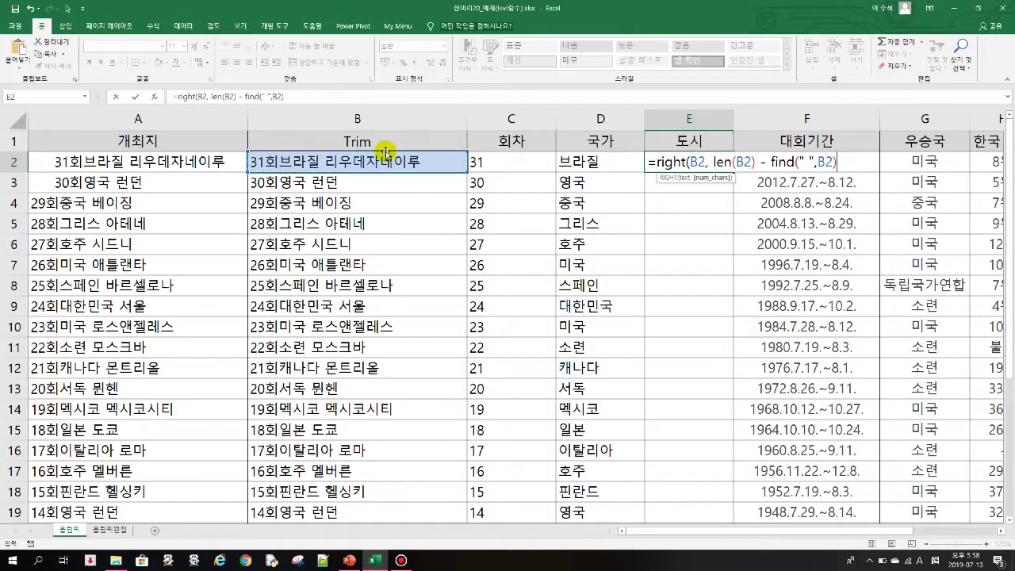
pyautogui.write(')')
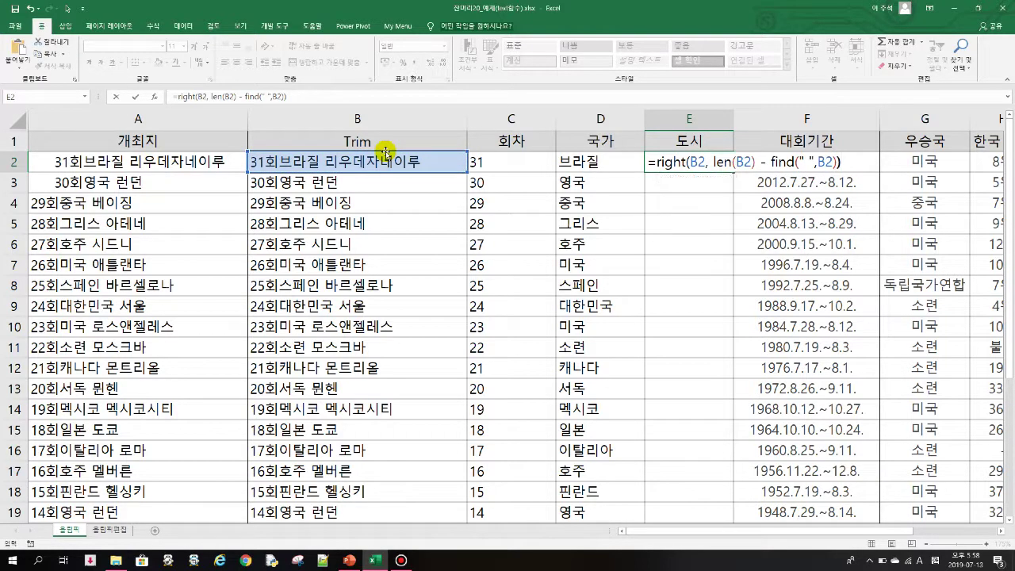
pyautogui.press('Return')
pyautogui.press('Up')
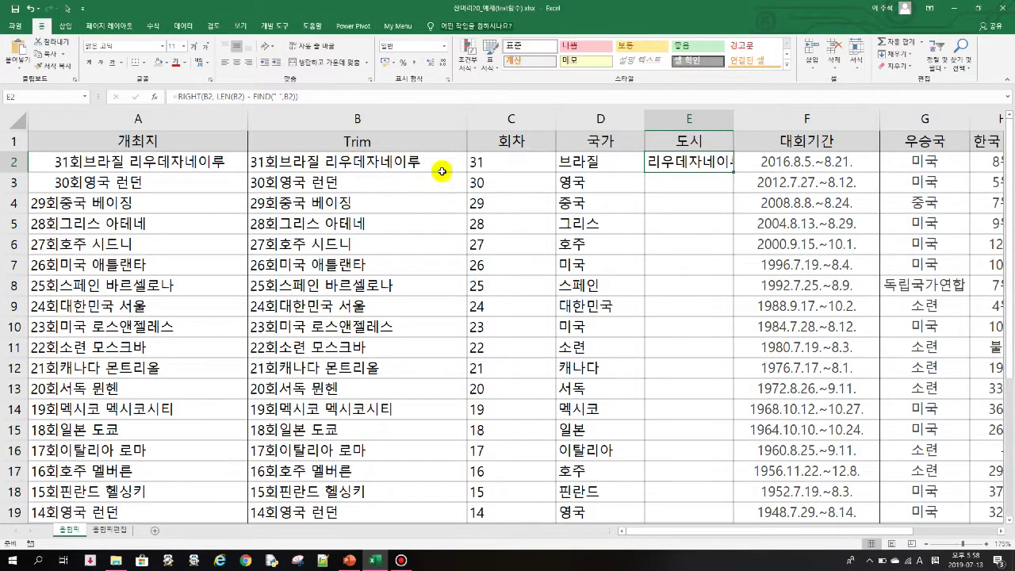
# Step: Autofit the 도시 column's width, fill the RIGHT formula from E2 down the column and check the copy in E11
pyautogui.doubleClick(735, 120)
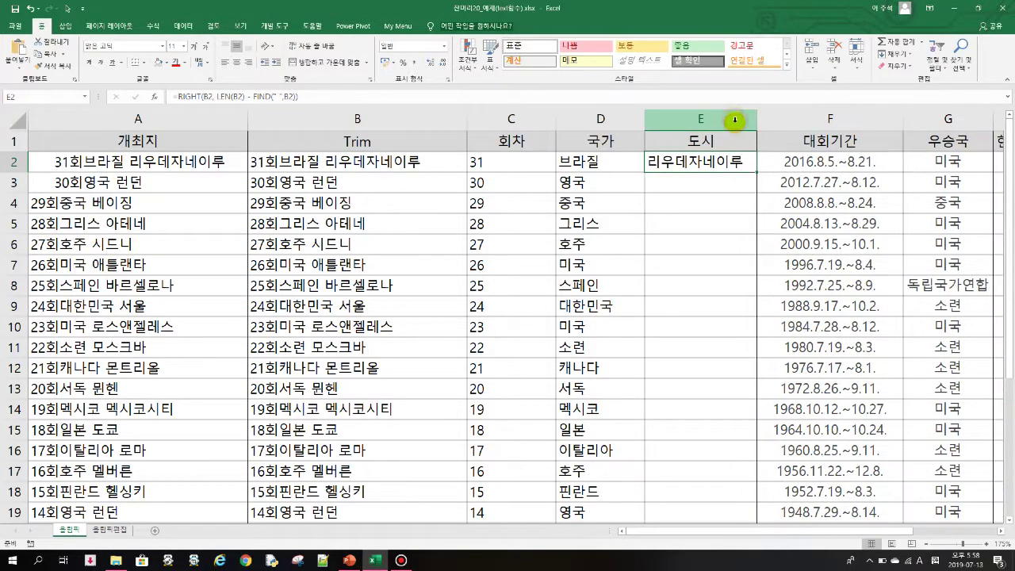
pyautogui.doubleClick(757, 171)
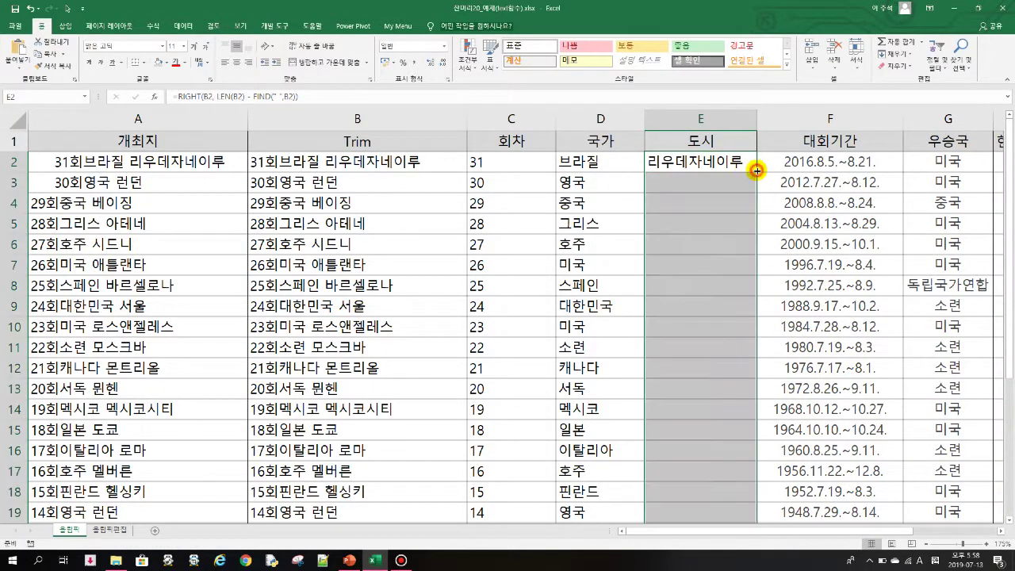
pyautogui.click(701, 354)
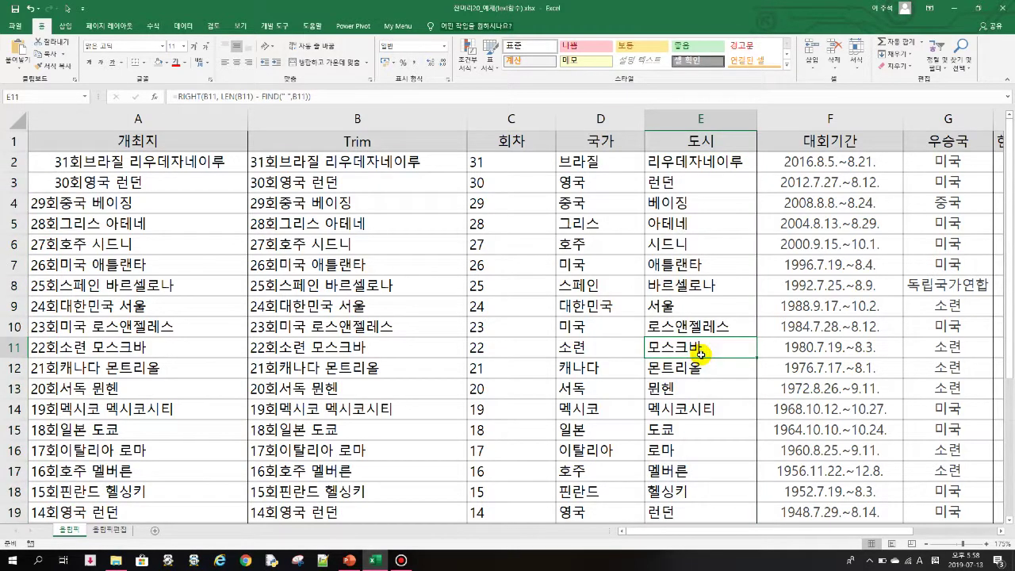
pyautogui.scroll(-20, 678, 322)
# Step: Switch to the PowerPoint presentation and show slide 2, TEXT 관련 함수, to review the text function summary
pyautogui.hotkey('alt', 'Tab')
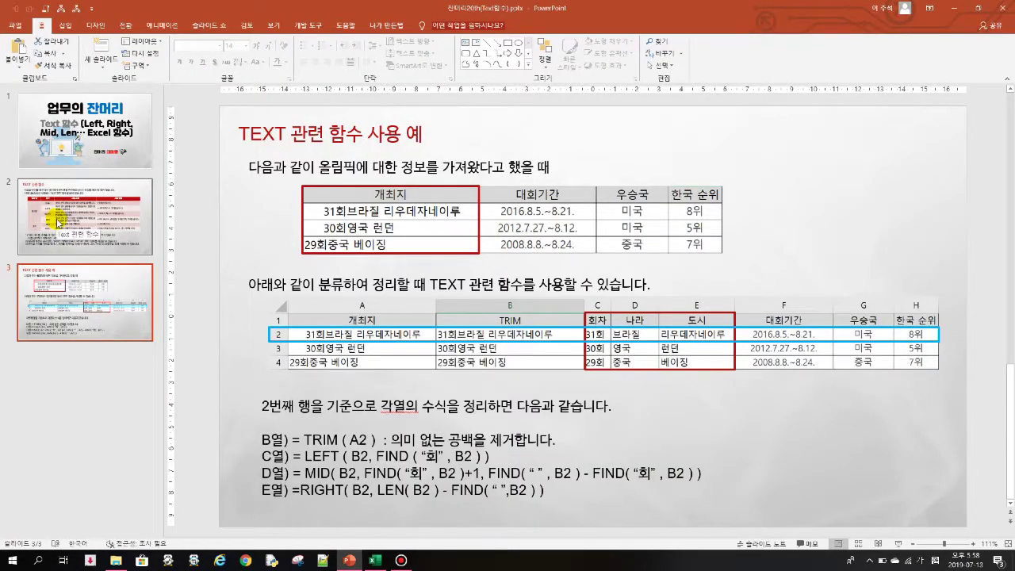
pyautogui.click(58, 225)
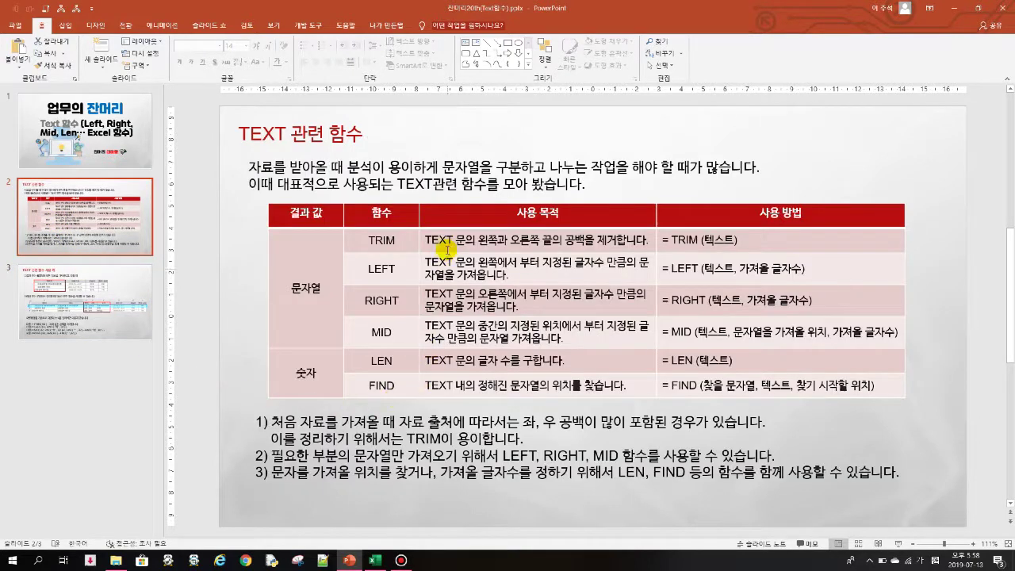